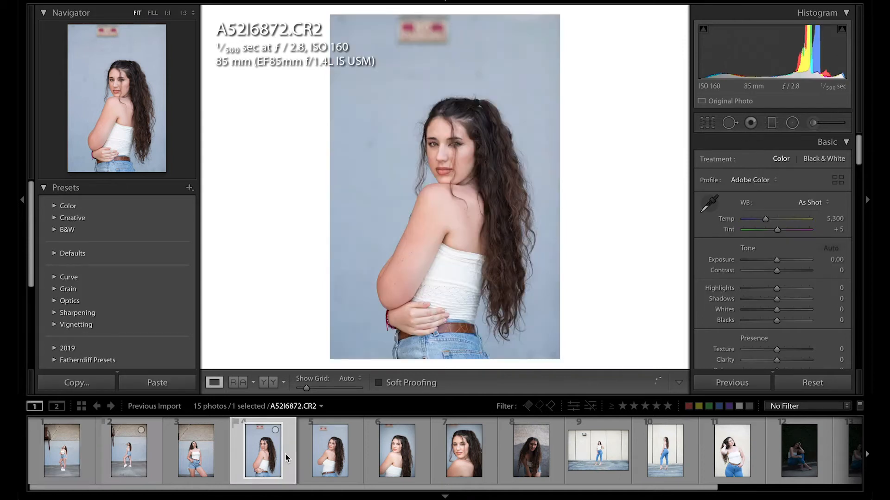
Step: Select the portrait A52I6880.CR2 for editing and hide the filmstrip to enlarge the photo
click(313, 464)
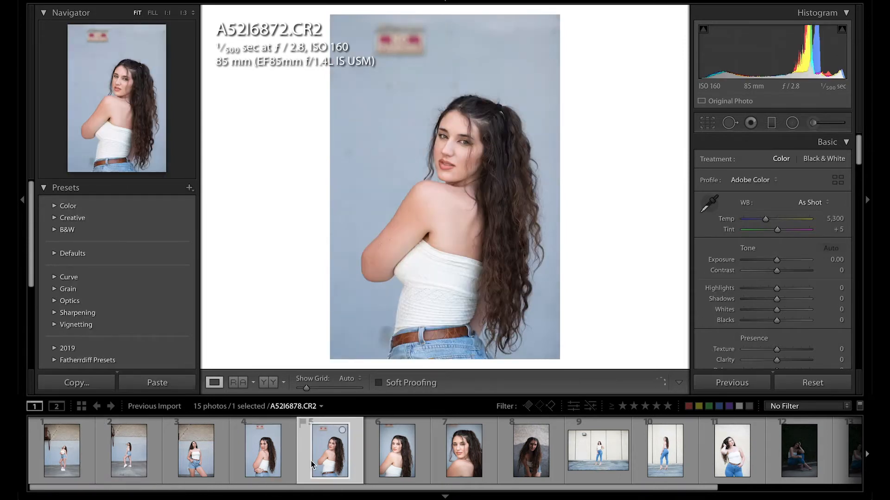
click(371, 463)
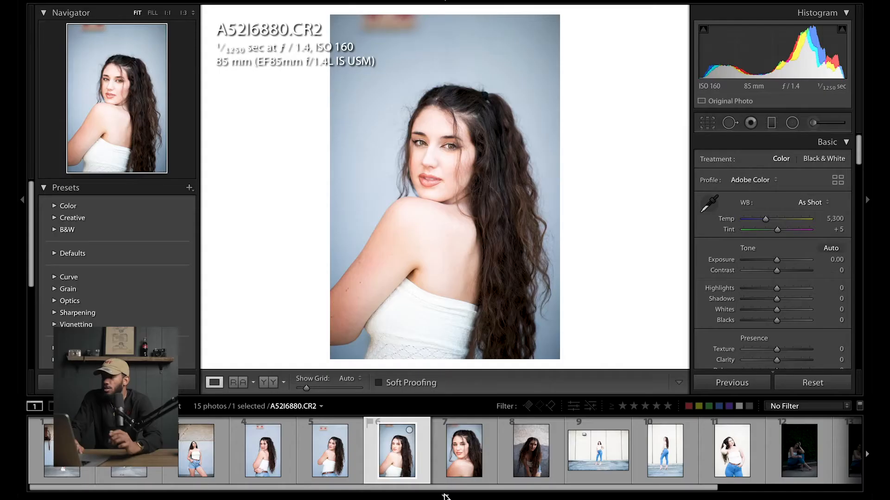
click(444, 497)
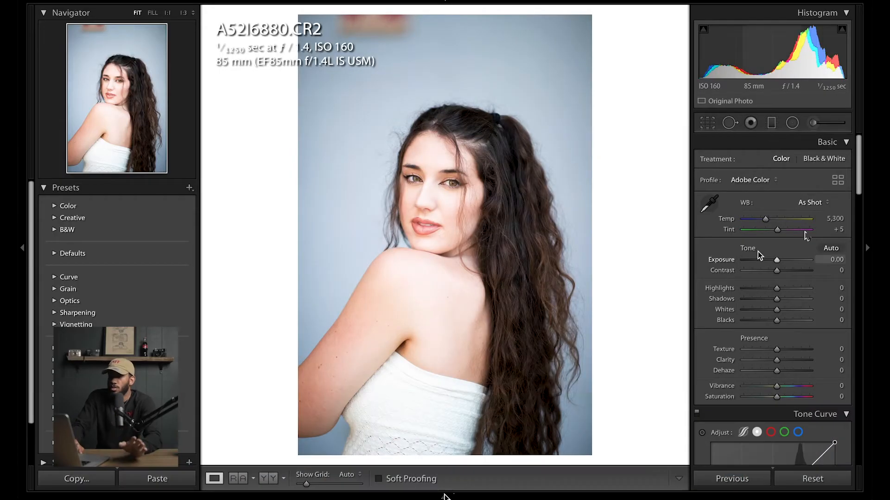
Step: Adjust the portrait's basic tone: Exposure +0.30, Contrast +16, Shadows +36 and Blacks -23
drag(791, 266, 779, 262)
drag(778, 300, 769, 322)
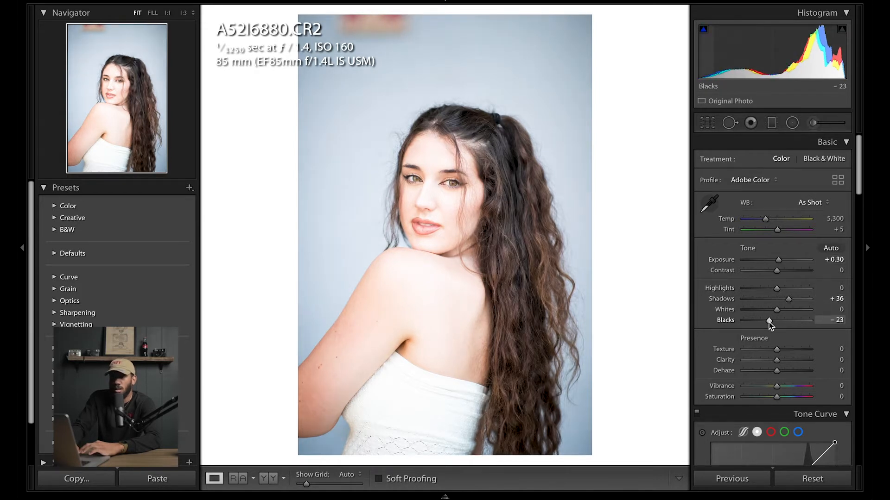
drag(780, 274, 783, 274)
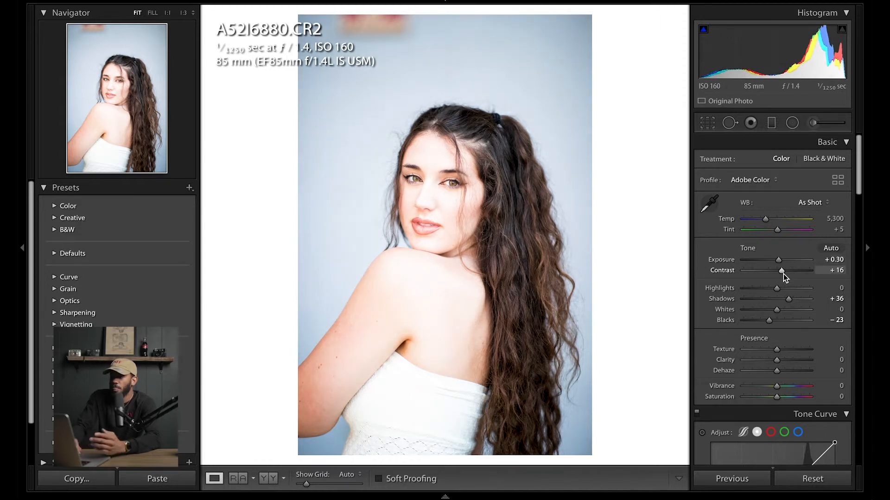
Step: Soften the portrait slightly by setting Clarity to -7
scroll(783, 274, down, 3)
scroll(783, 274, down, 2)
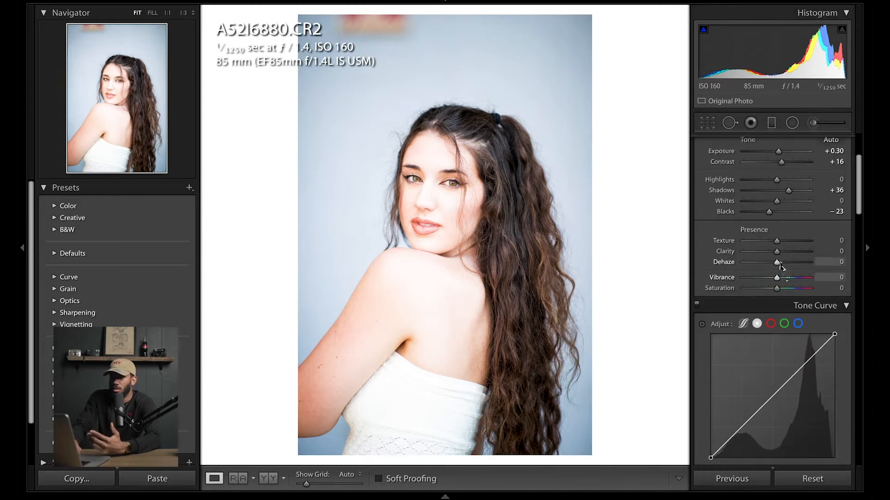
drag(775, 253, 774, 253)
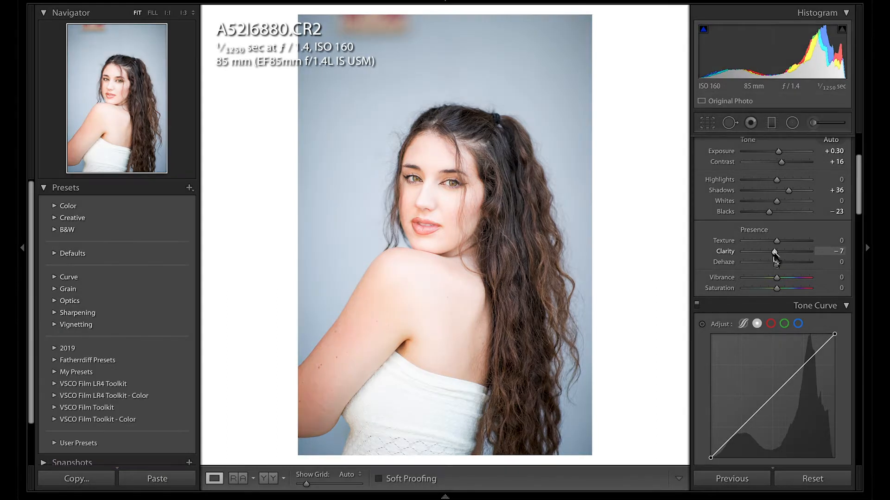
Step: Shape the tone curve into a gentle S with a midtone anchor, shadows lowered to input 76, output 56, and slightly raised highlights
scroll(772, 277, down, 3)
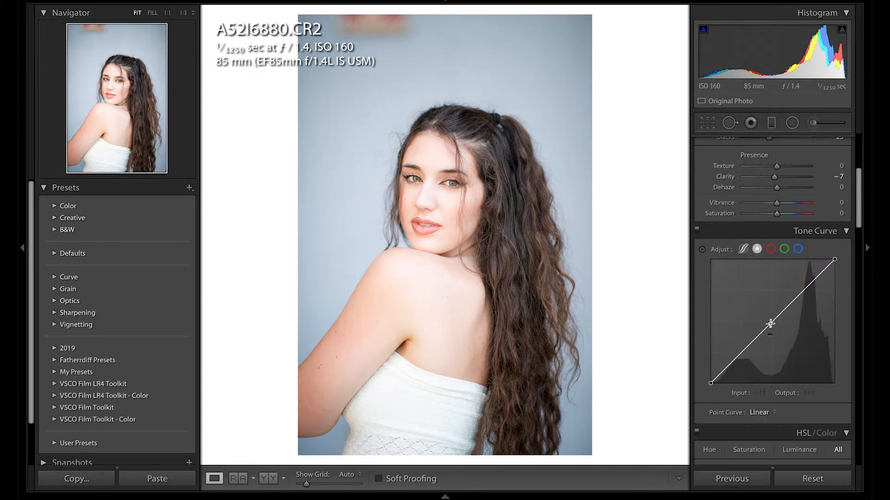
click(773, 321)
click(745, 350)
drag(747, 354, 747, 356)
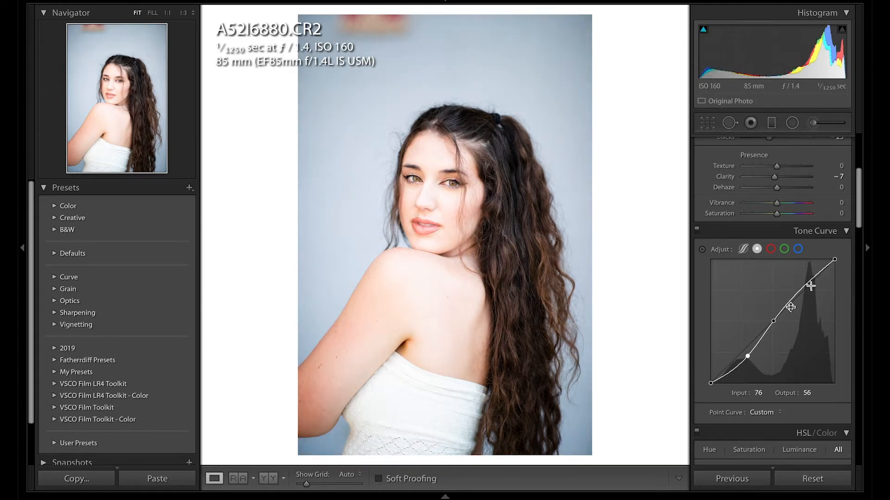
drag(810, 283, 807, 282)
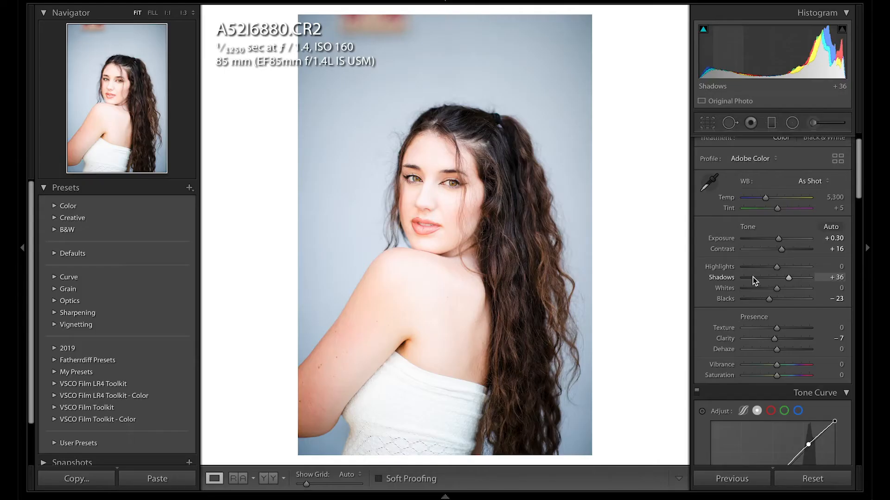
Step: Recover the bright areas by setting Highlights to -67 in the basic tone adjustments
click(760, 267)
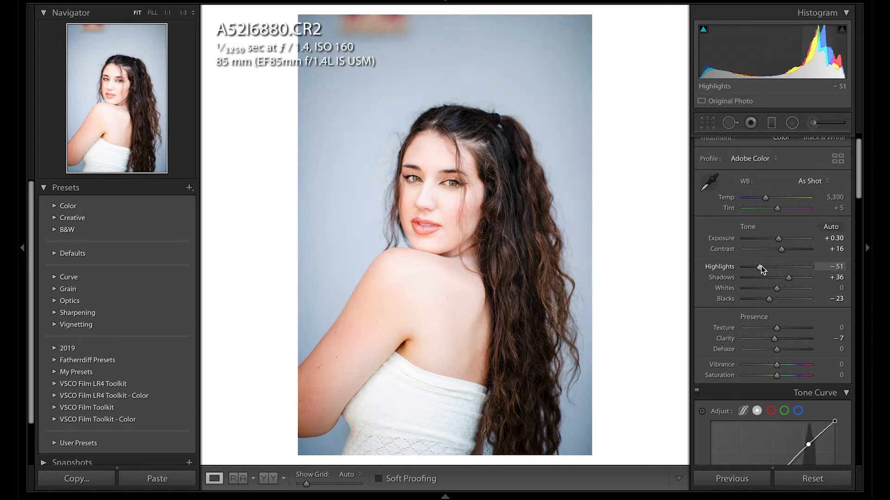
drag(757, 267, 753, 267)
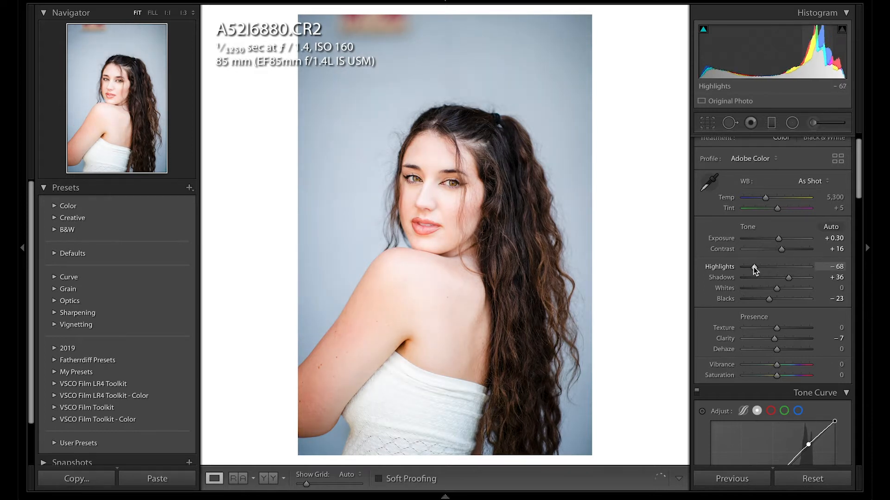
Step: Set the HSL luminance of the yellows to +47 and of the reds to +7
scroll(754, 271, down, 10)
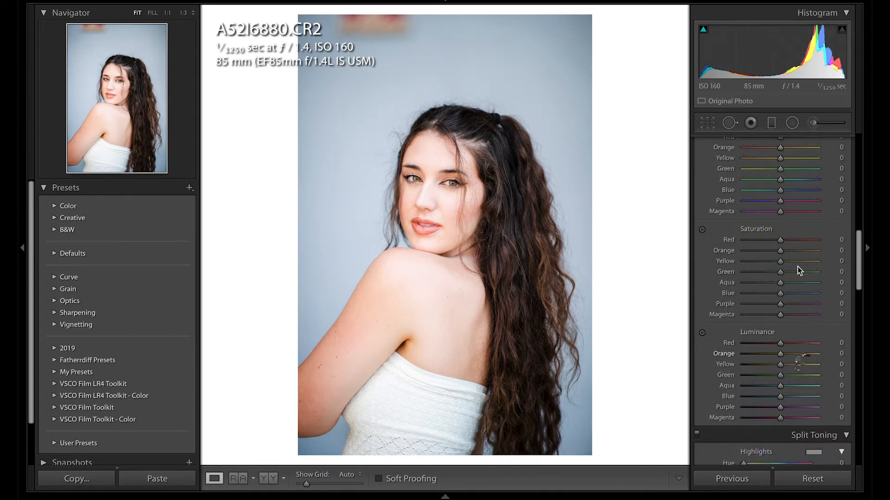
click(799, 364)
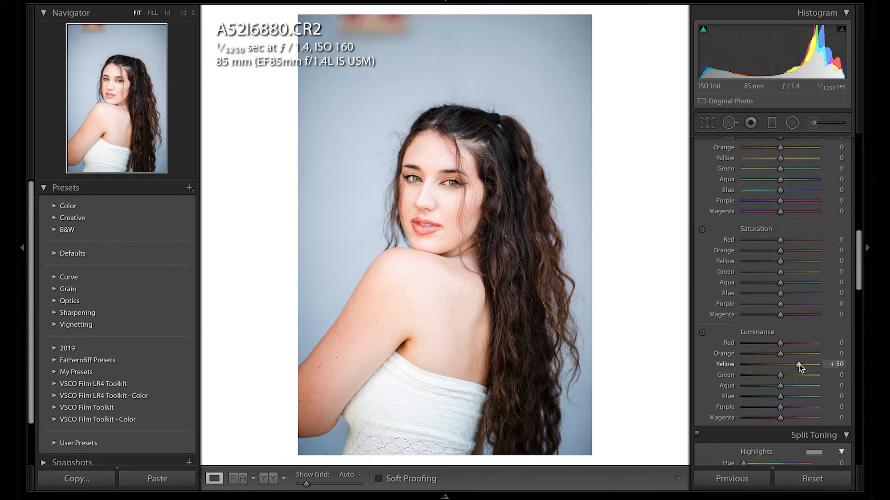
mouse_move(799, 365)
mouse_down()
mouse_move(745, 365)
mouse_move(797, 364)
mouse_up()
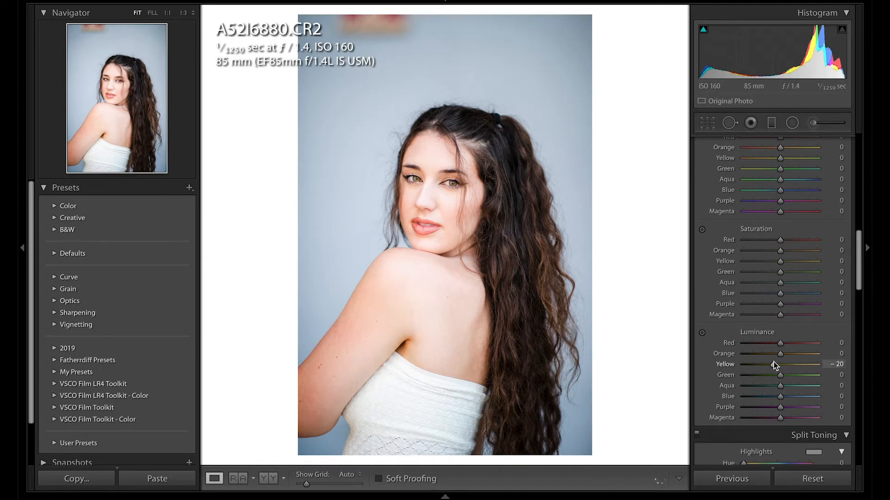
drag(771, 364, 794, 365)
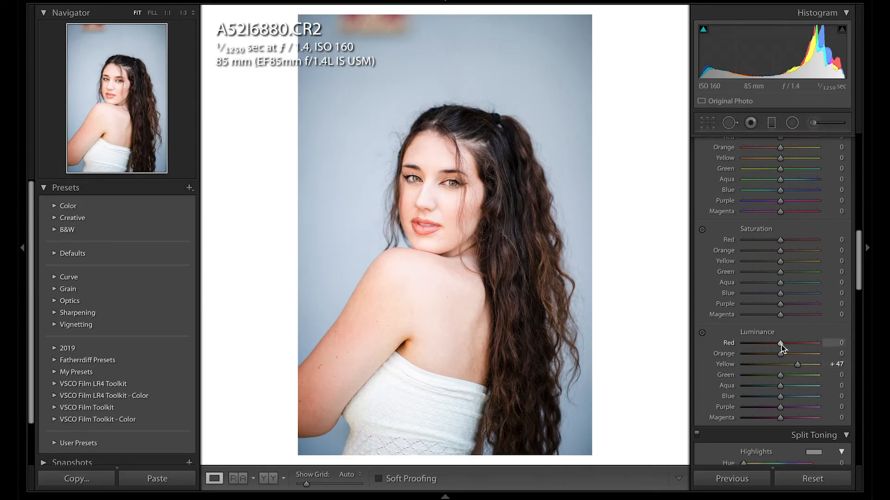
mouse_move(789, 348)
mouse_down()
mouse_move(766, 344)
mouse_move(788, 350)
mouse_up()
scroll(783, 348, down, 2)
scroll(783, 348, up, 5)
scroll(782, 348, down, 8)
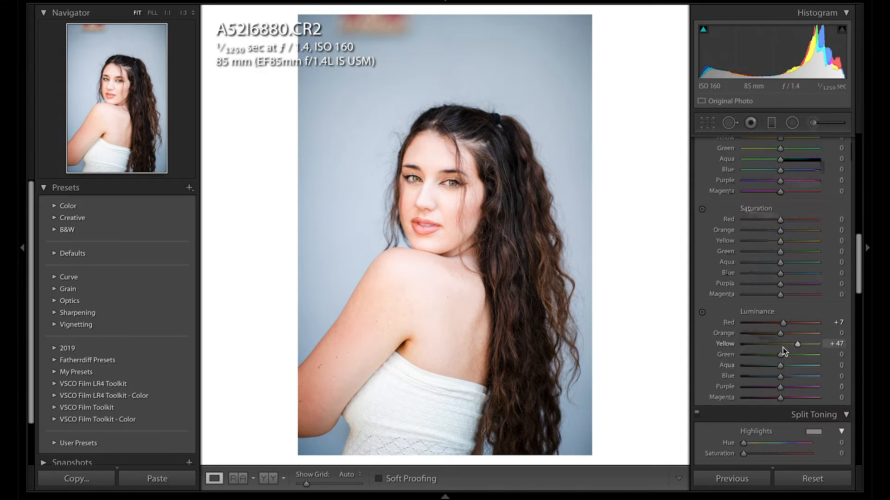
Step: Split-tone the portrait with highlights at hue 205, saturation 8 and shadows at hue 58, saturation 10
scroll(783, 348, down, 3)
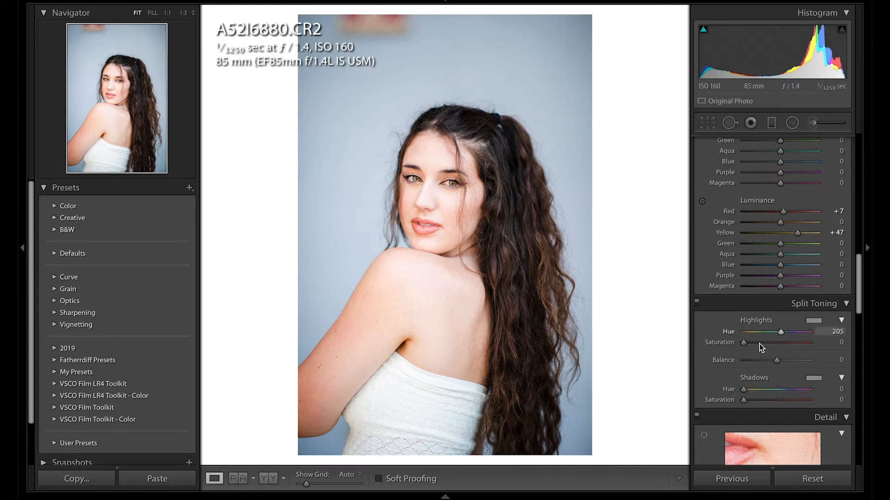
drag(752, 344, 749, 346)
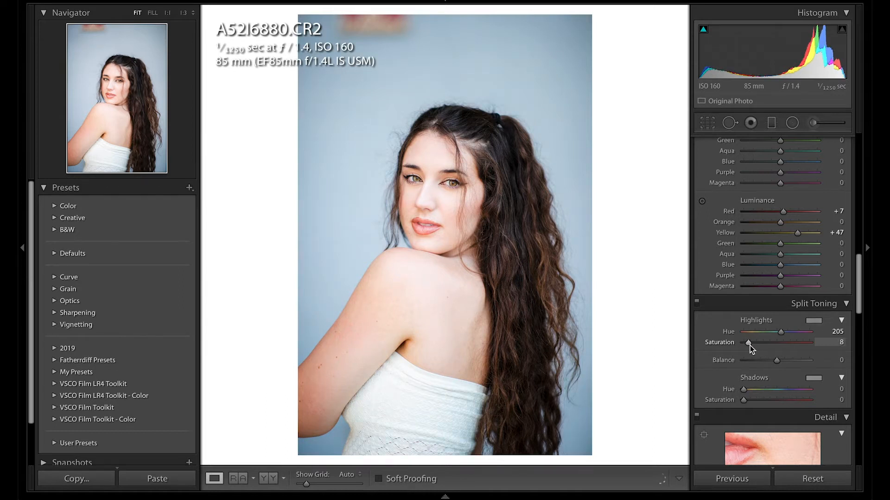
click(756, 392)
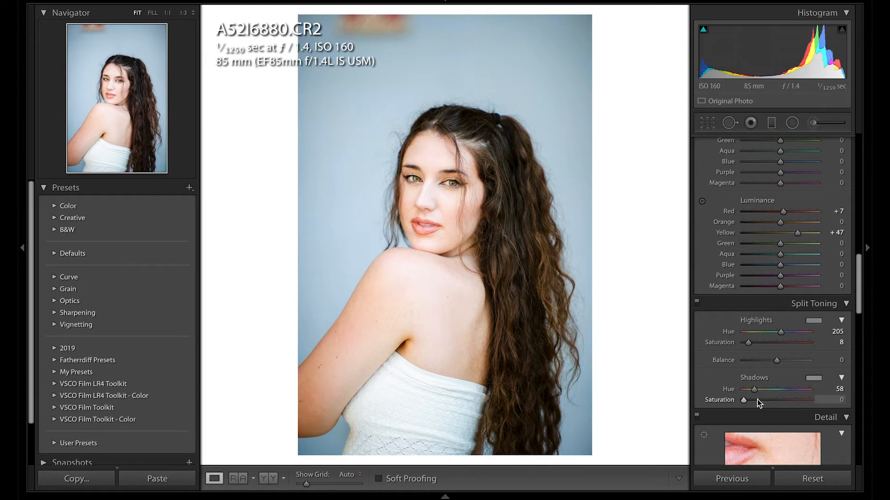
drag(757, 399, 754, 401)
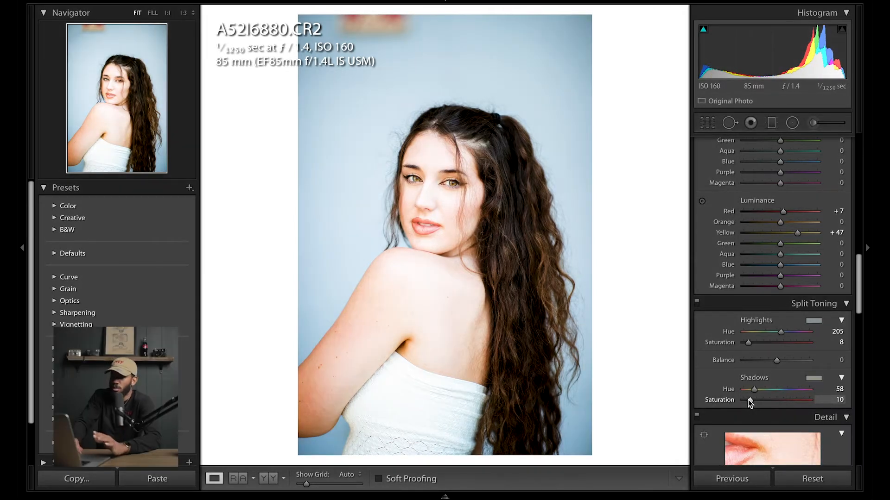
Step: Set the sharpening Amount to 74 and Masking to 11, and the luminance noise reduction to 4
scroll(748, 400, down, 4)
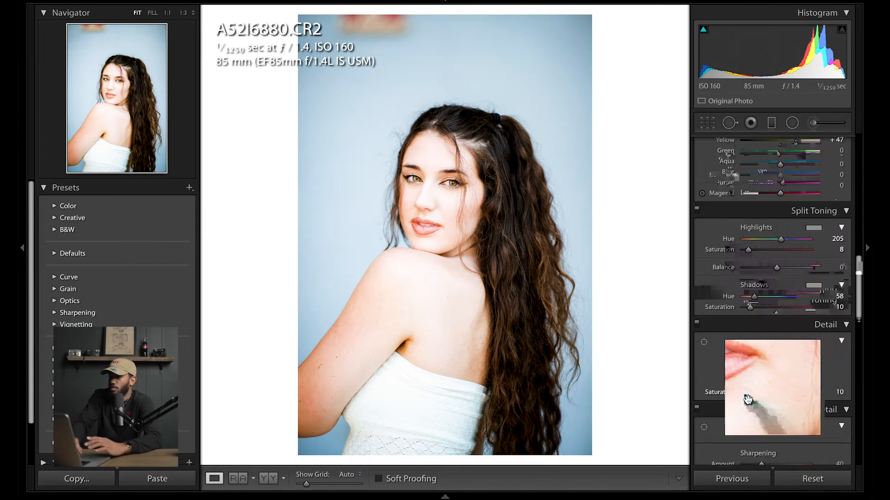
click(778, 441)
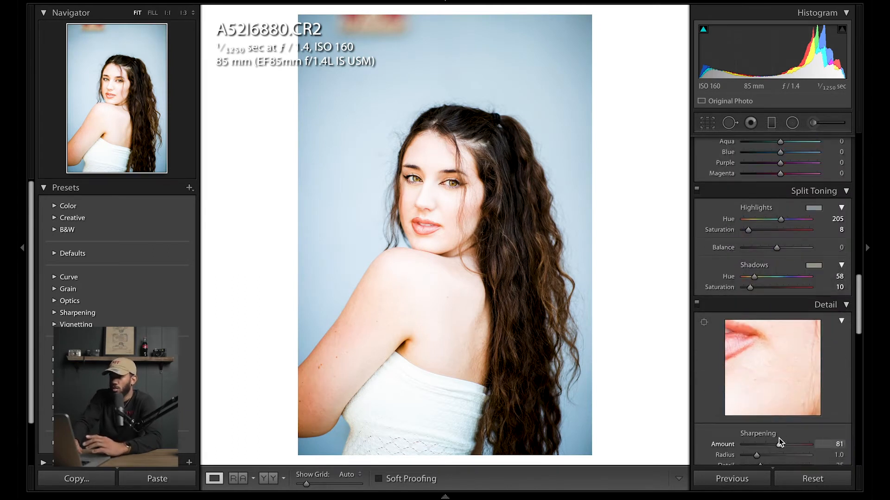
scroll(780, 441, down, 2)
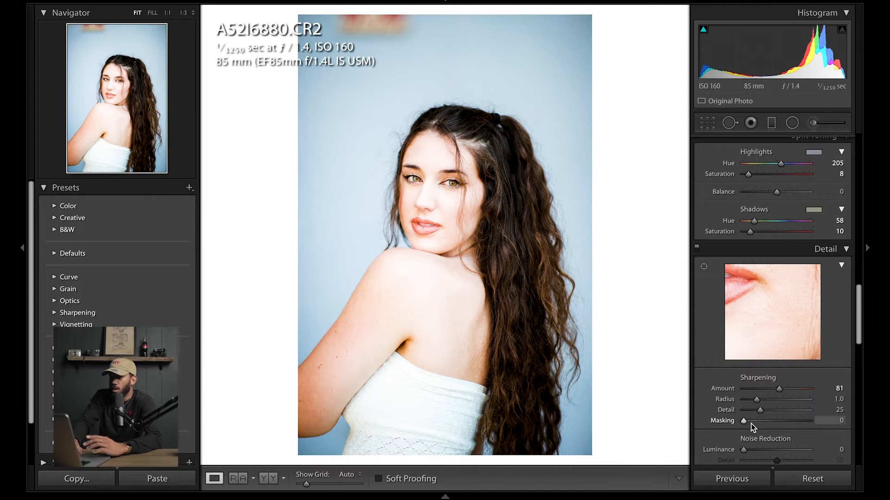
drag(776, 388, 774, 391)
drag(749, 421, 751, 421)
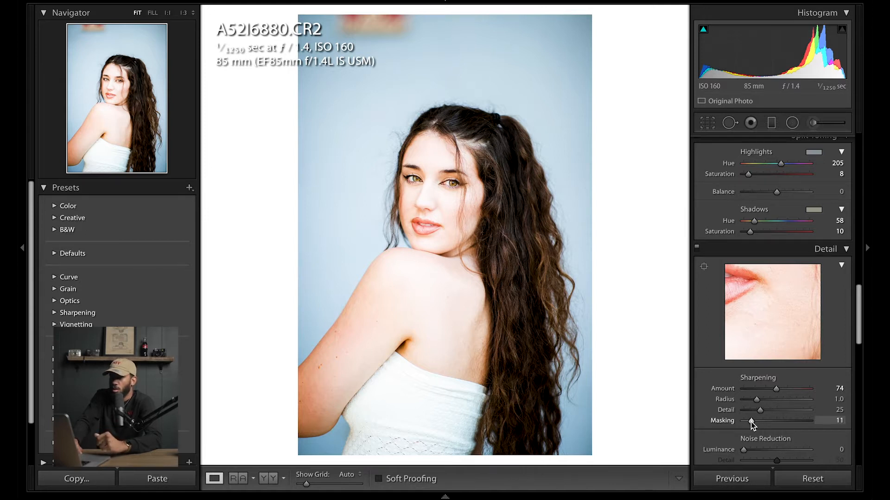
scroll(751, 421, down, 3)
drag(745, 404, 748, 405)
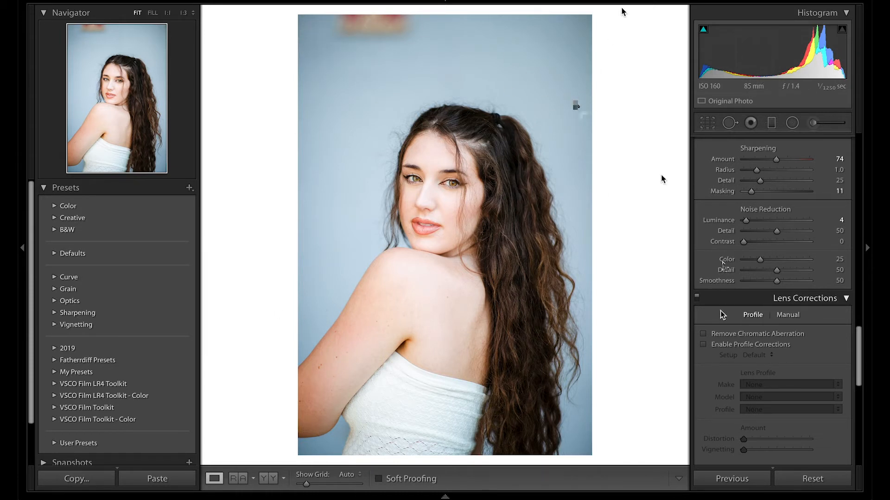
Step: Enable profile-based lens corrections for the portrait, keeping the default setup
click(703, 345)
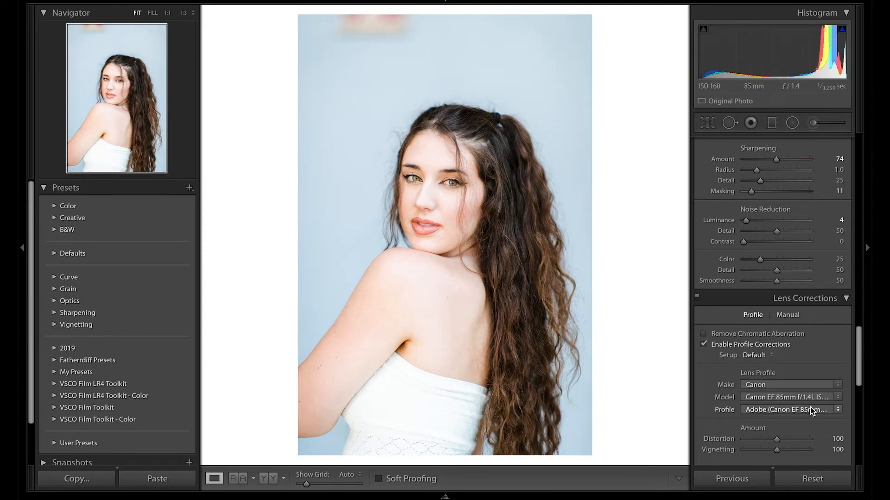
Step: Try the Auto Upright perspective correction on the portrait, then set Upright back to Off
scroll(811, 411, down, 5)
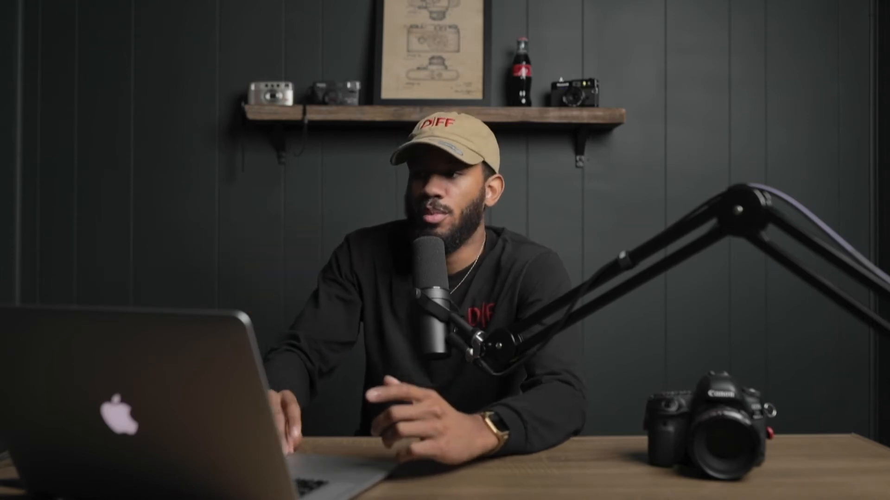
scroll(777, 320, up, 4)
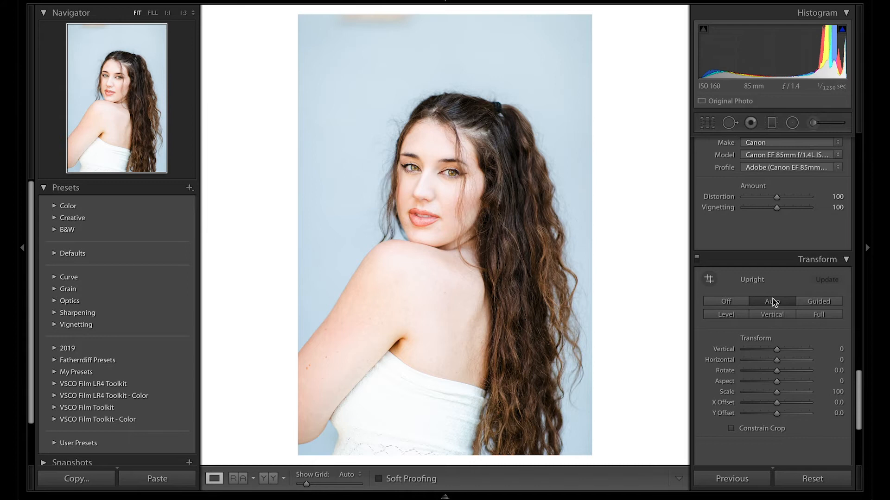
click(771, 301)
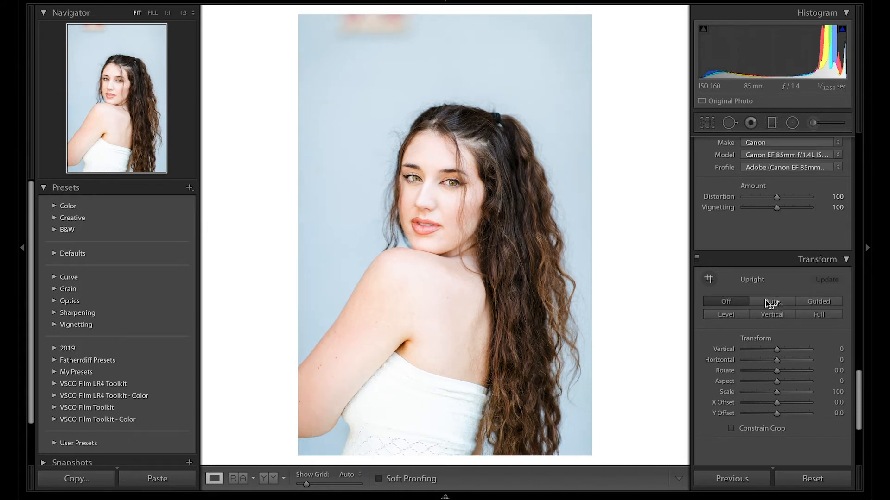
click(728, 301)
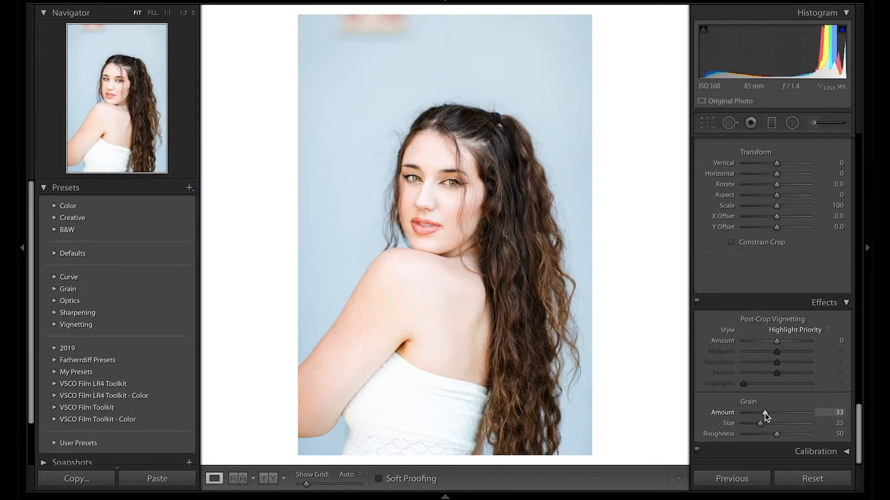
Step: Set the grain Amount to 79, inspect the face at 1:1 and return to the full view
drag(765, 416, 783, 416)
click(433, 214)
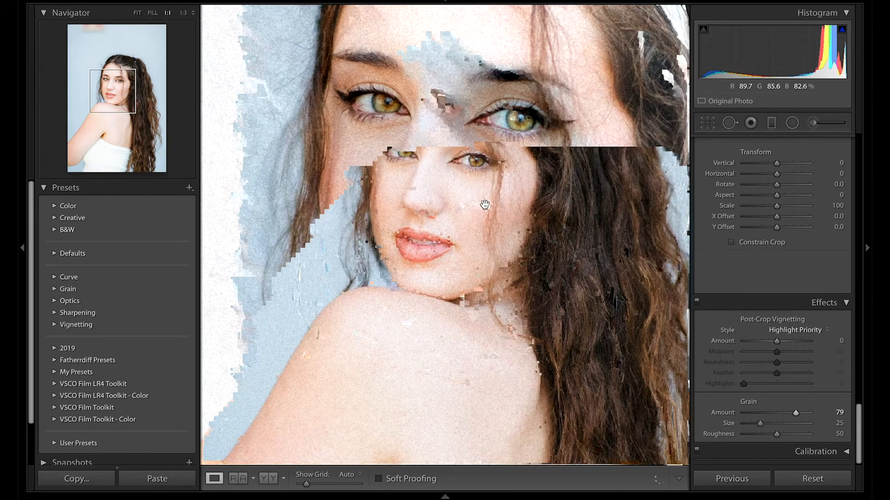
click(484, 206)
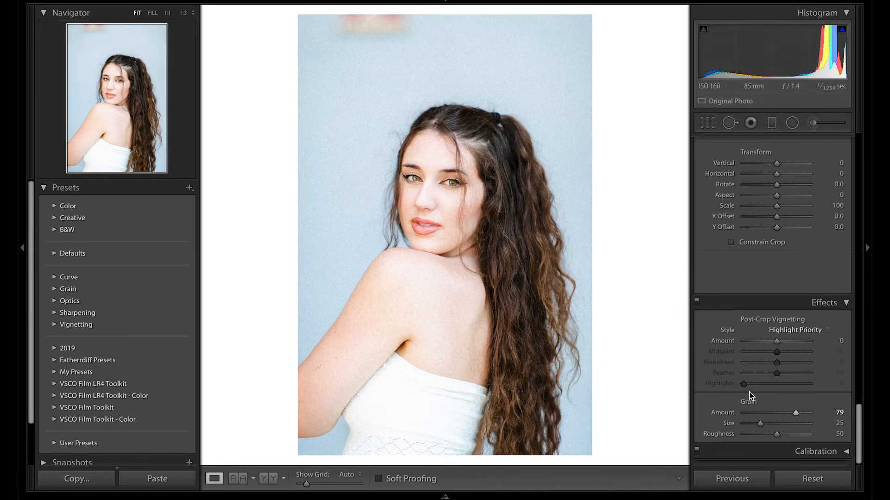
Step: Crop the portrait to a 4 x 5 / 8 x 10 aspect, shifting the frame to cut out the sign above her head
scroll(750, 395, up, 1)
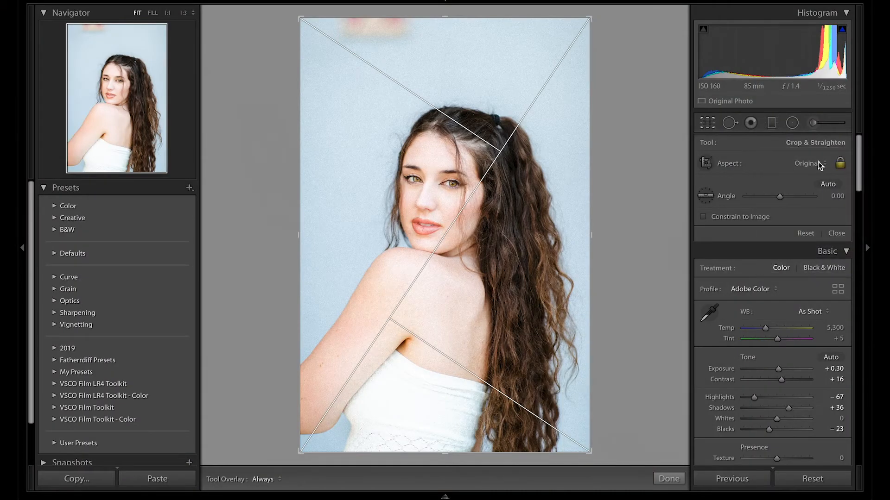
click(821, 165)
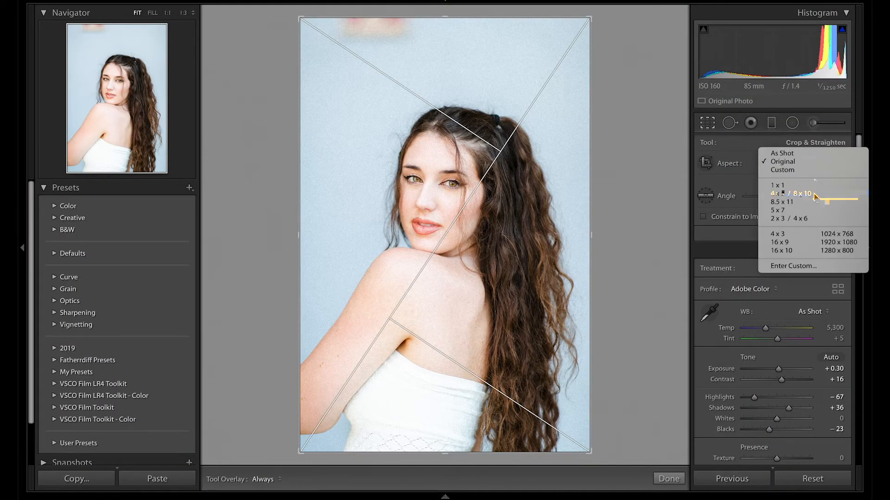
click(783, 194)
drag(476, 290, 477, 262)
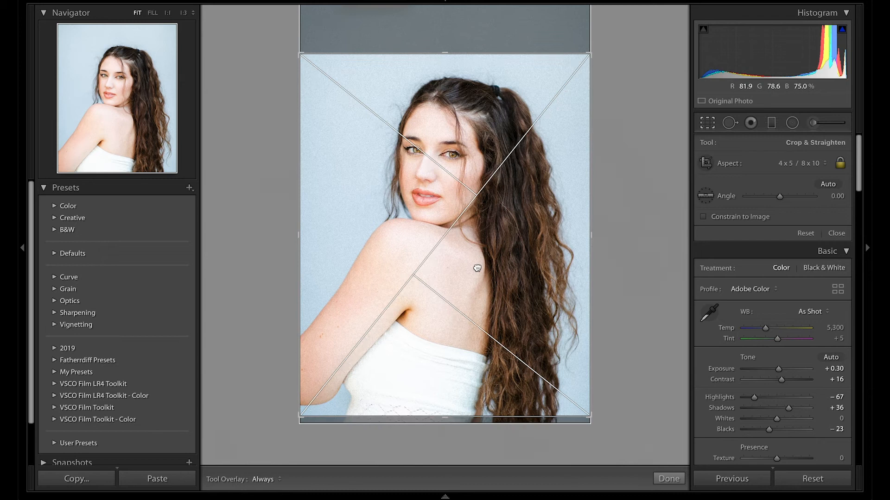
click(669, 479)
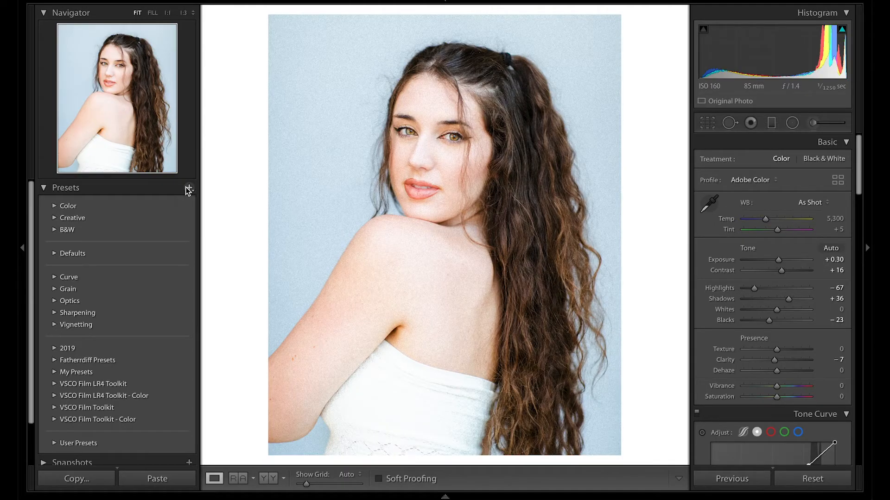
Step: Start a new develop preset from the current edit and name it "Youtube Preset Live"
click(188, 188)
click(220, 200)
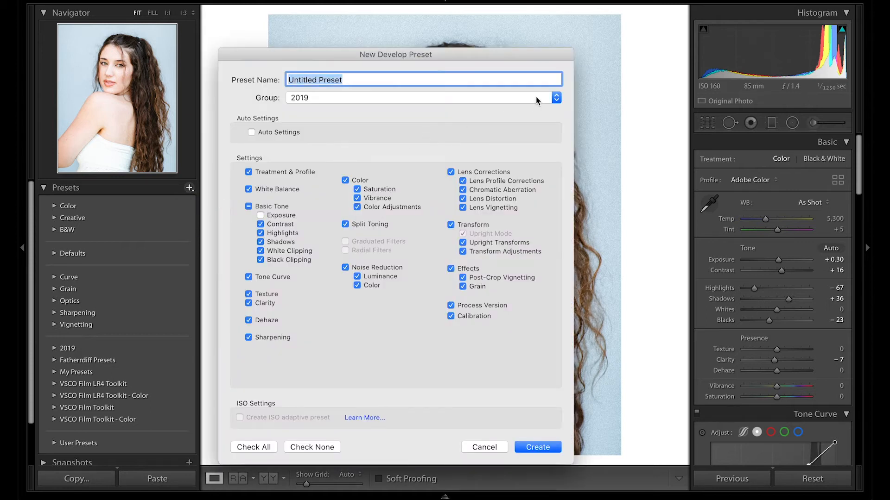
key(BackSpace)
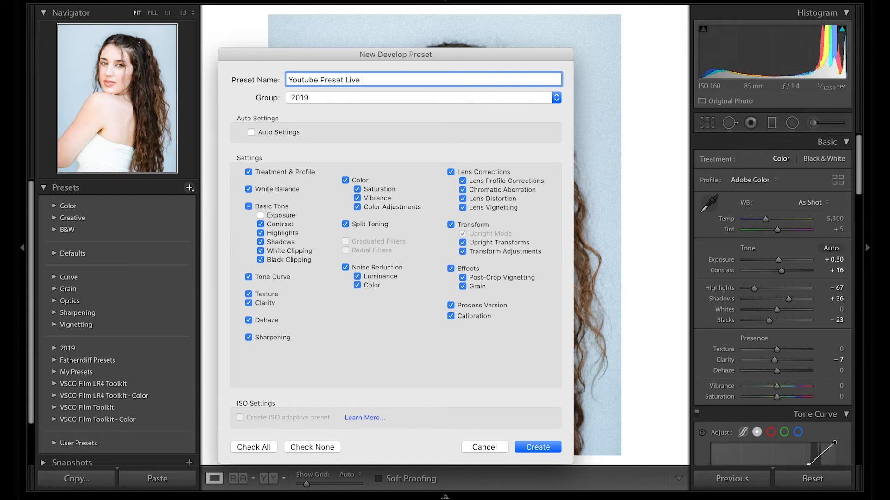
Step: Create a new preset group named "Live Youtube Preset" to hold the new preset
click(556, 97)
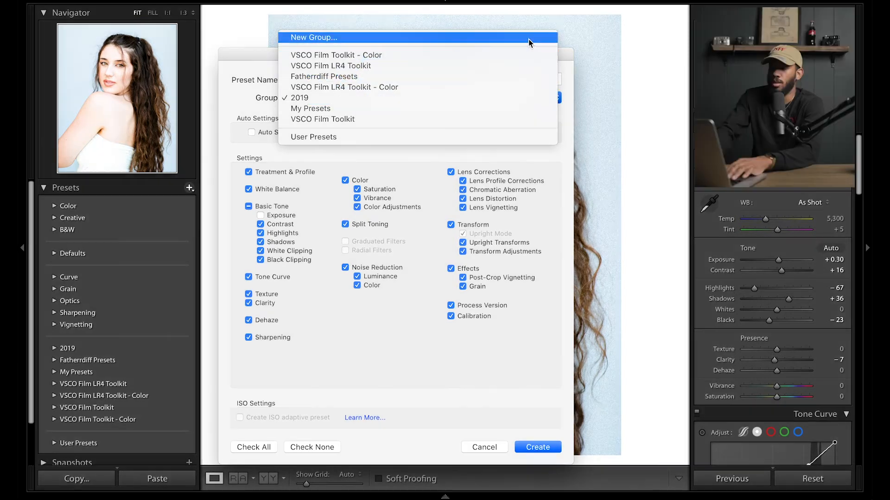
click(528, 39)
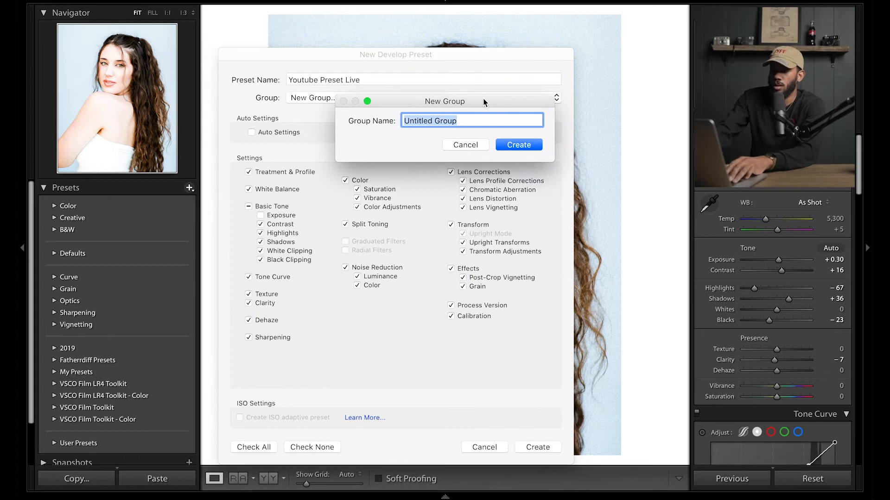
key(BackSpace)
text(Y)
key(BackSpace)
text(Li)
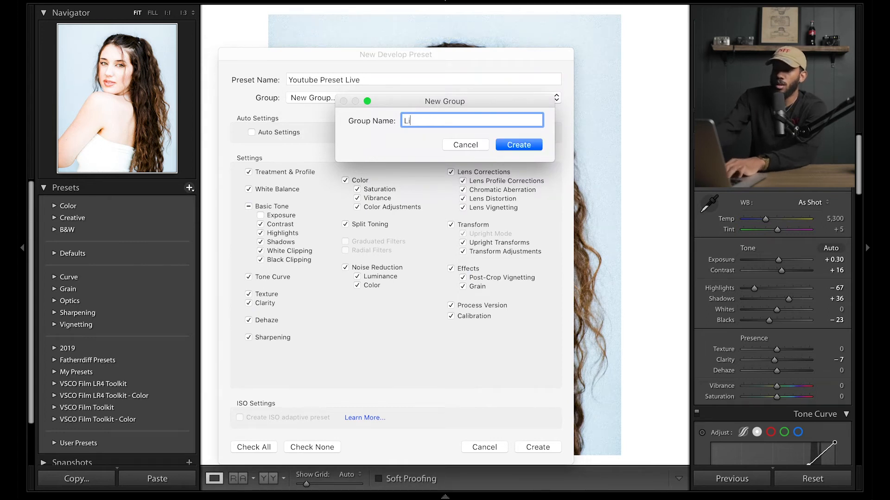
text(ve Youtube)
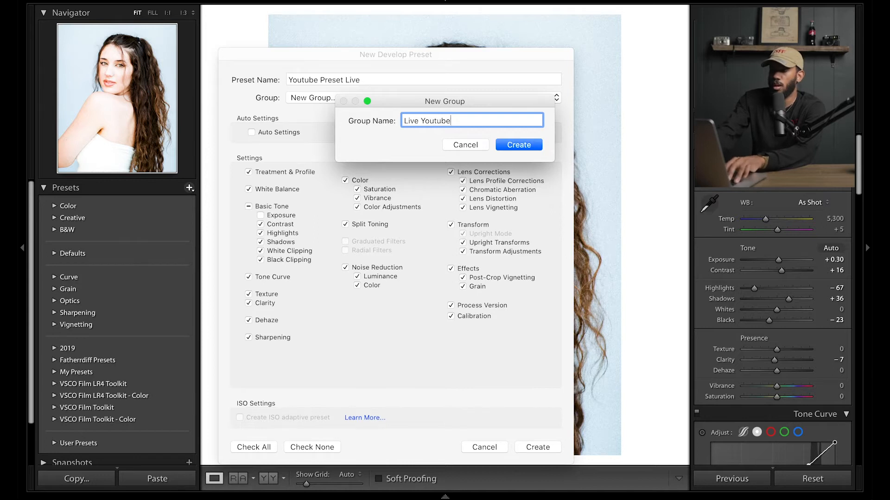
key(Return)
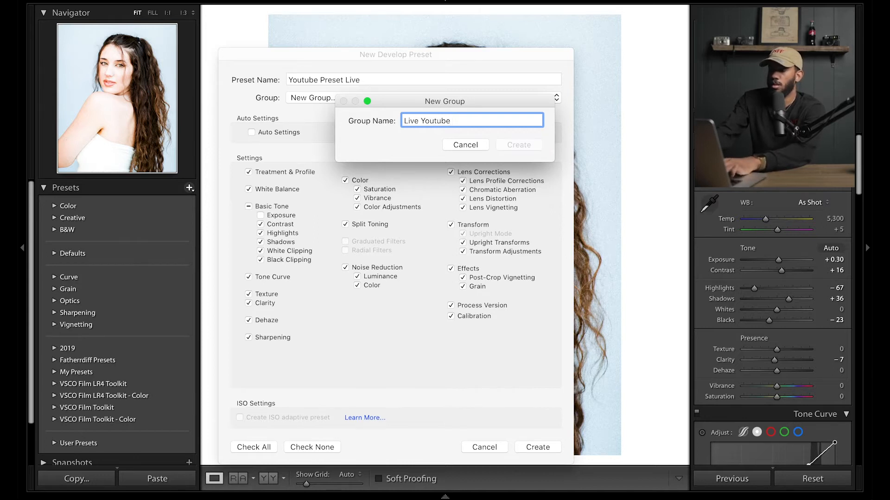
text(Preset)
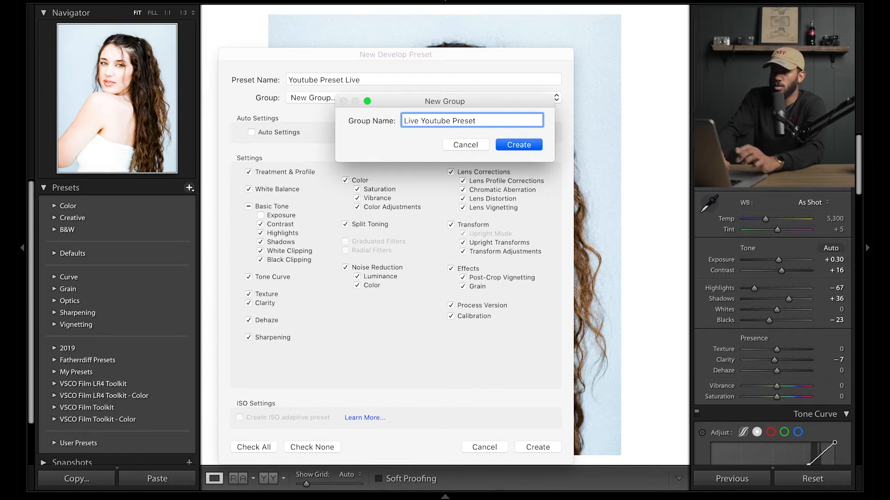
key(Return)
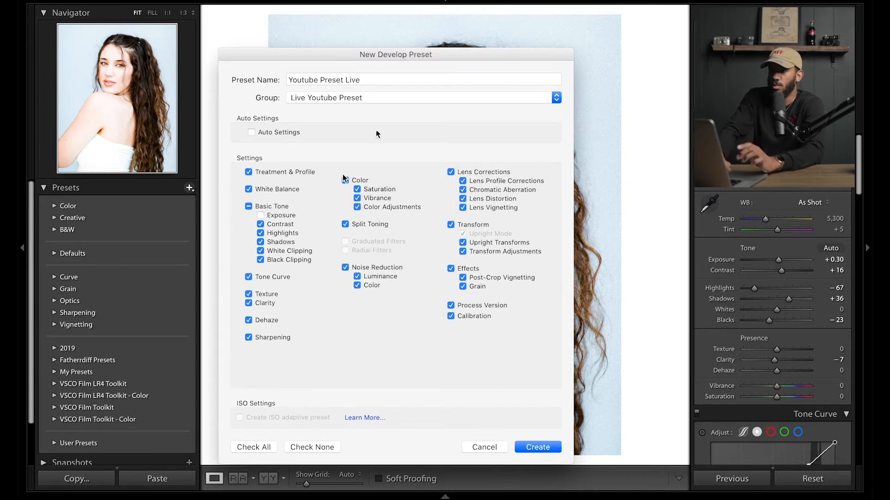
Step: Create the preset without the Dehaze and Transform settings, and apply it from the Live Youtube Preset group
drag(397, 56, 430, 45)
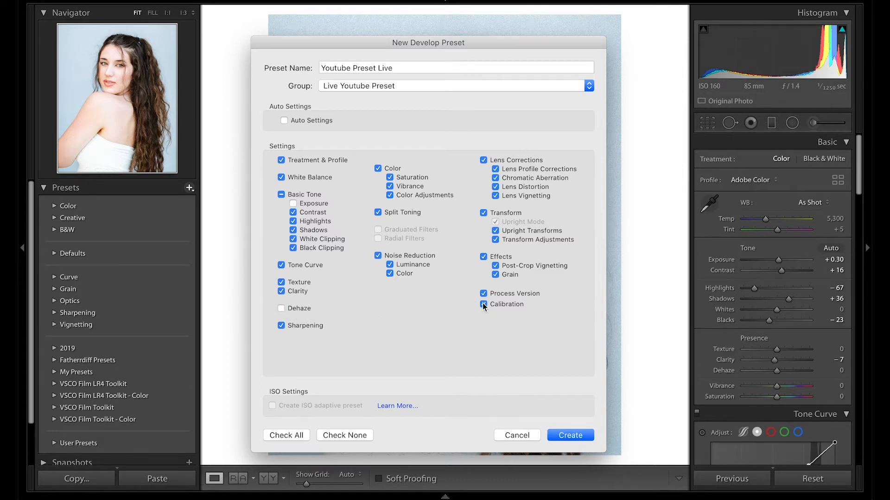
click(483, 213)
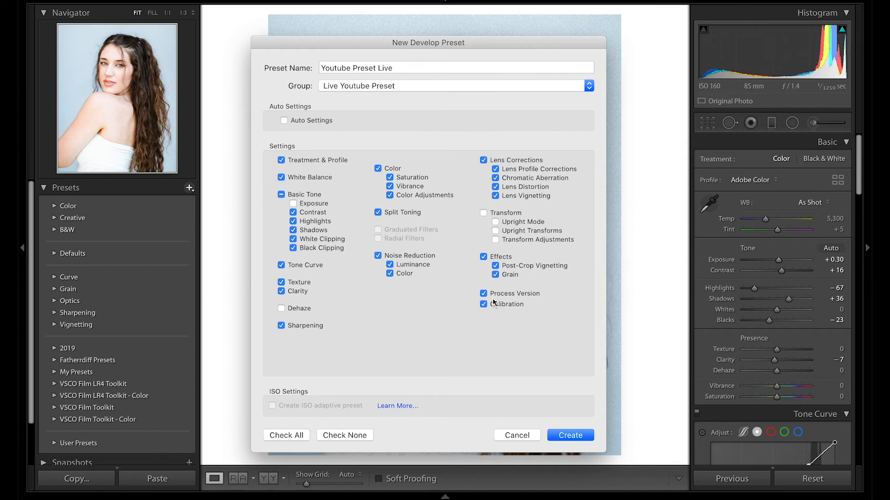
click(579, 439)
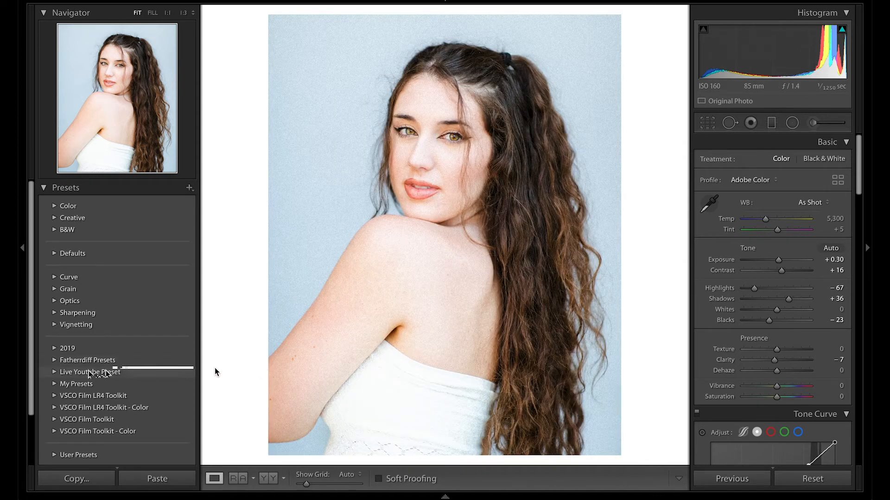
click(58, 373)
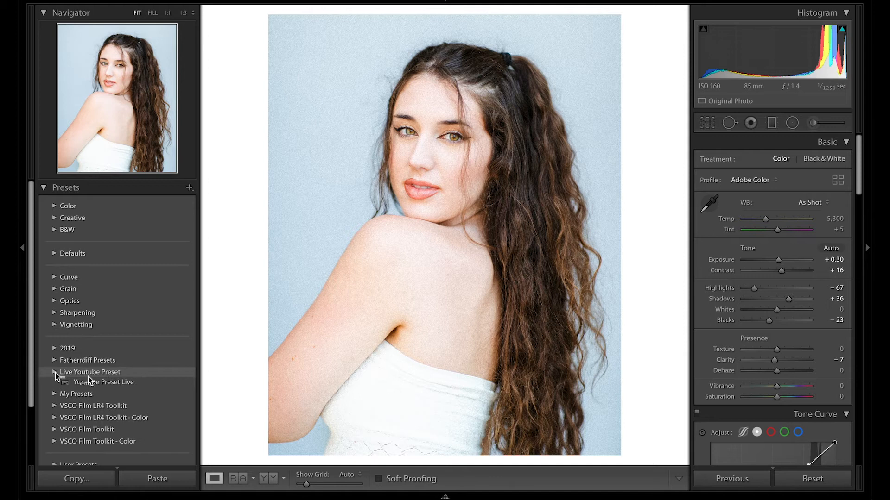
click(126, 388)
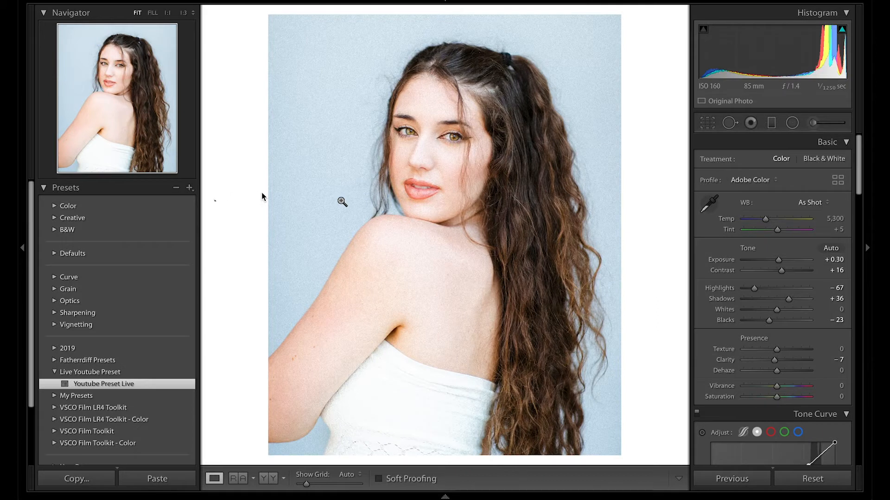
Step: Import all the .xmp presets in the DIFF YouTube folder, from Fatherrdiff Lifestyle 4.xmp through Retro DIFF.xmp
click(189, 187)
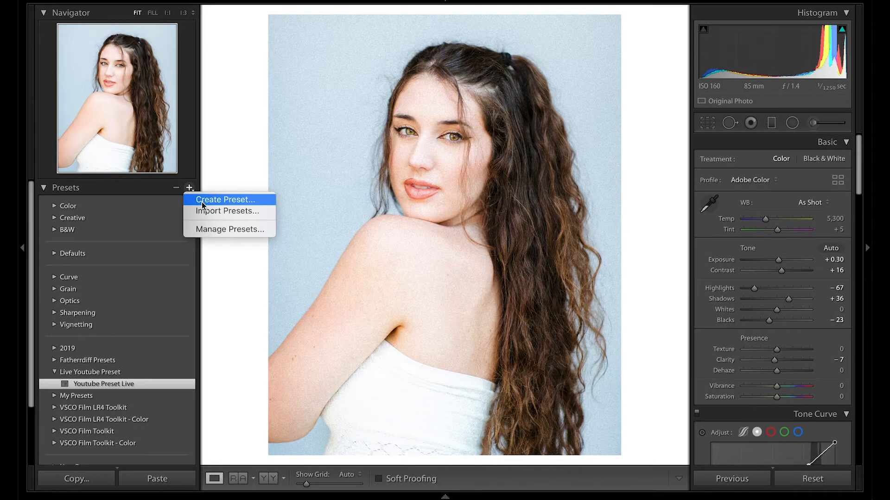
click(204, 211)
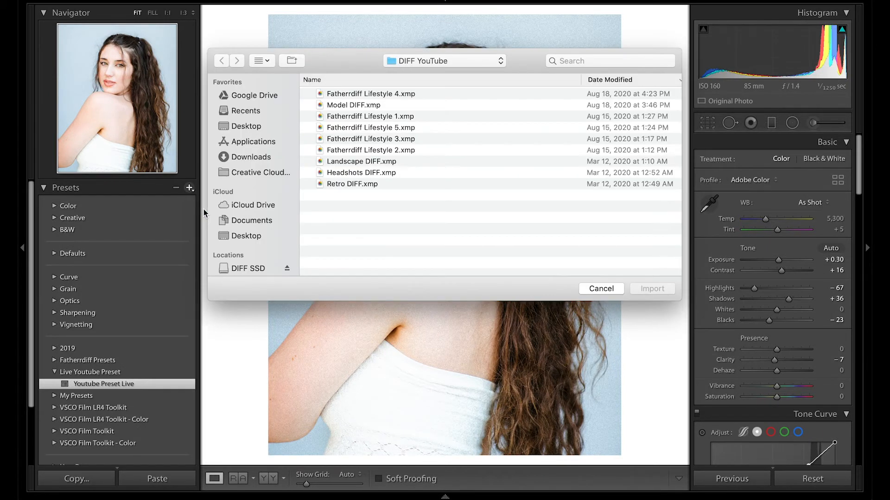
click(500, 63)
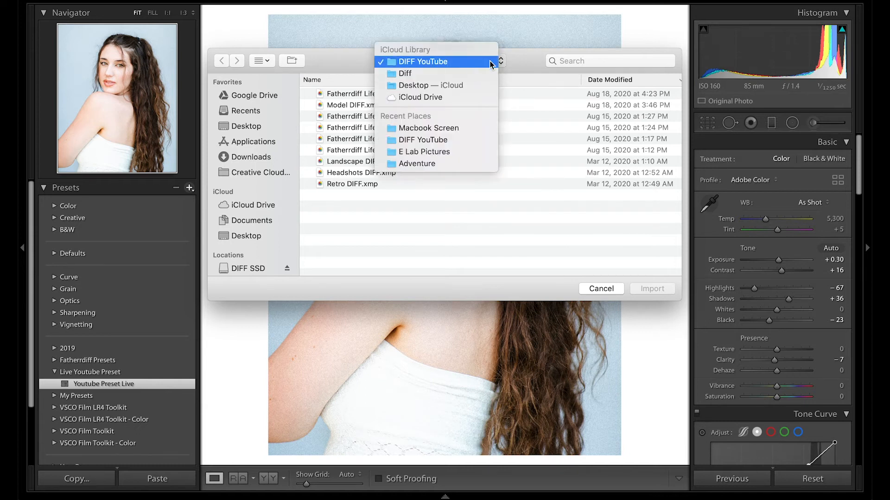
click(486, 63)
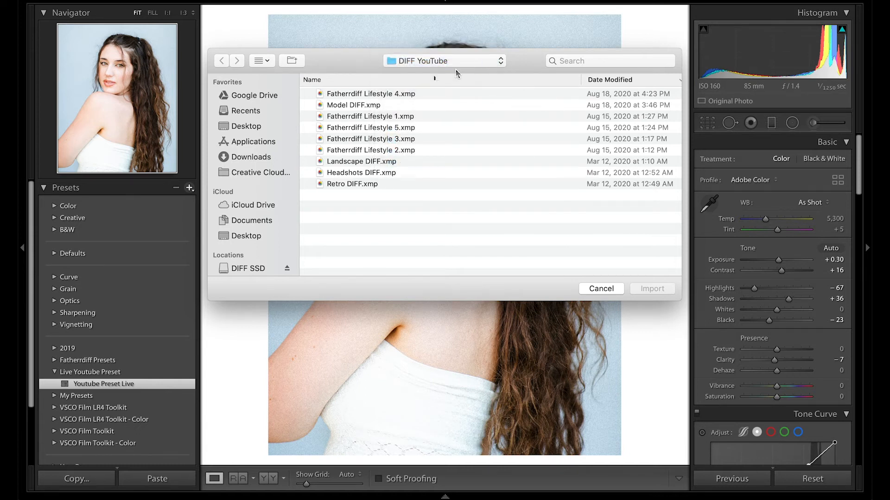
click(398, 95)
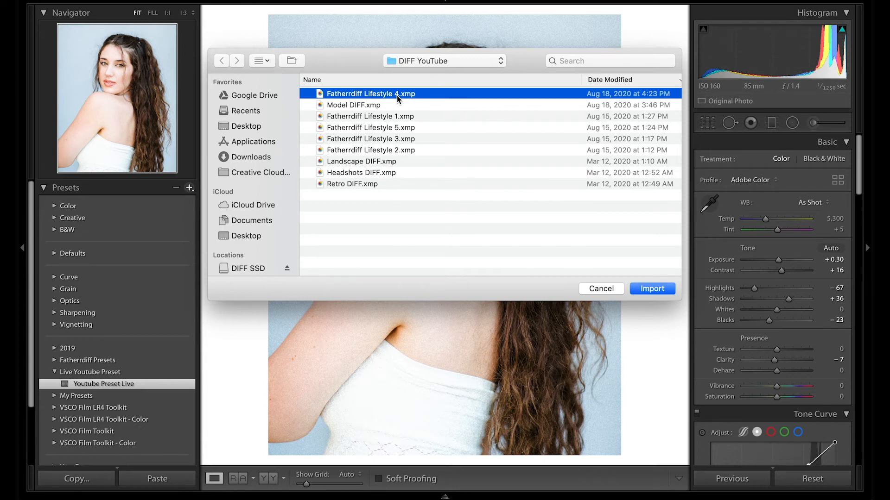
shift+click(380, 184)
click(652, 289)
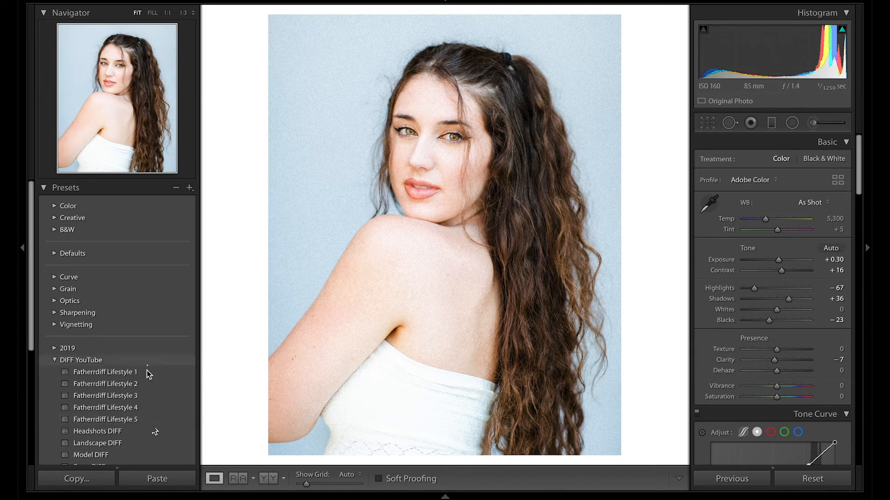
Step: Move Youtube Preset Live out of its own group into the DIFF YouTube preset group
scroll(146, 366, down, 3)
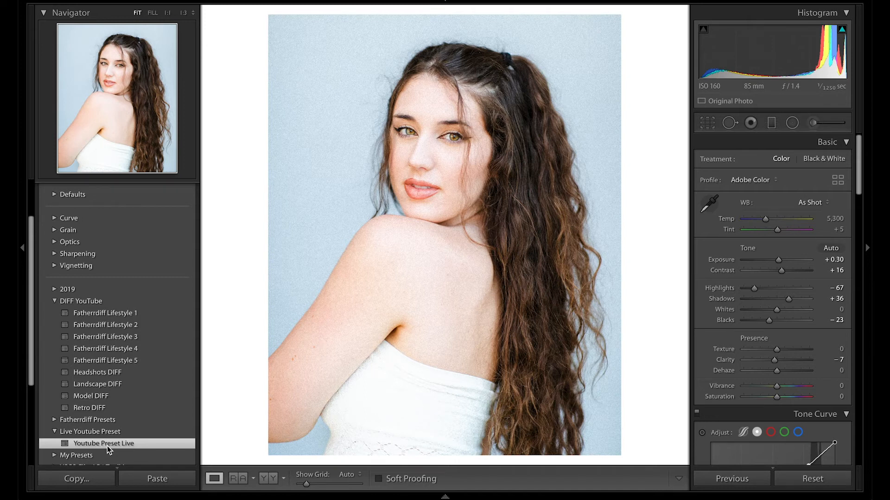
drag(107, 444, 110, 329)
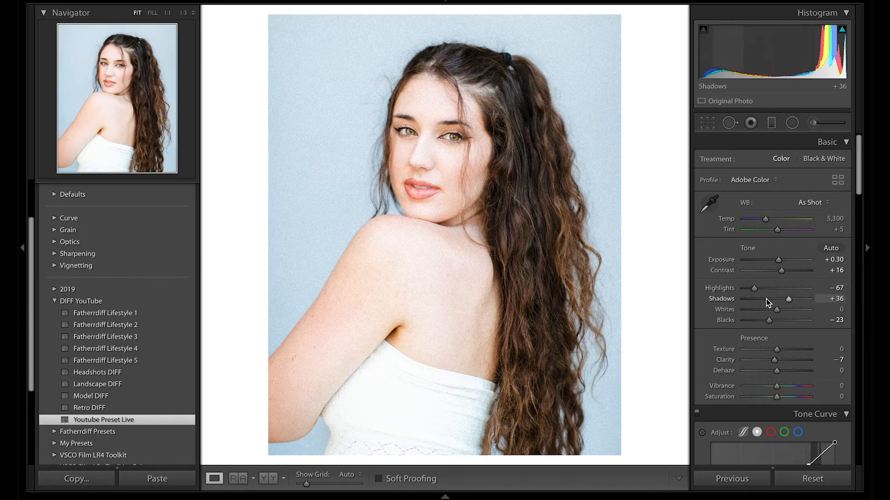
Step: Try Shadows at -42, look at the options for updating Youtube Preset Live, and undo the shadow change
click(763, 299)
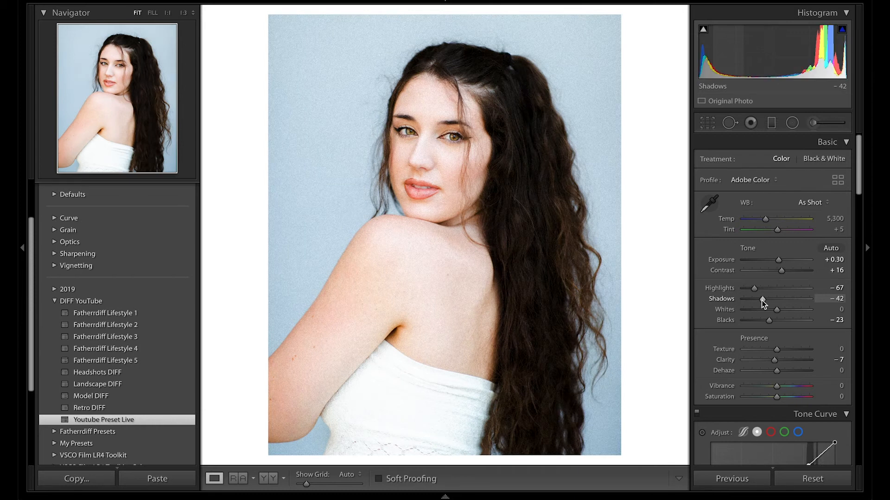
click(128, 421)
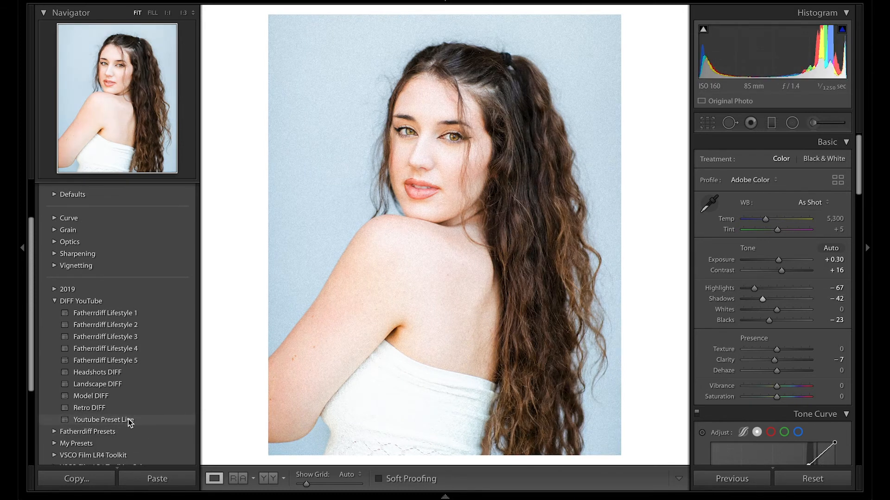
right_click(129, 421)
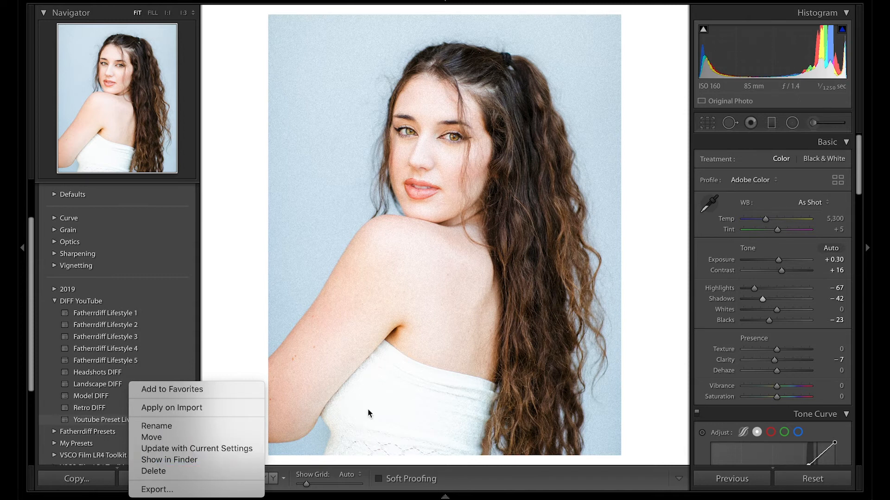
click(647, 332)
key(super+z)
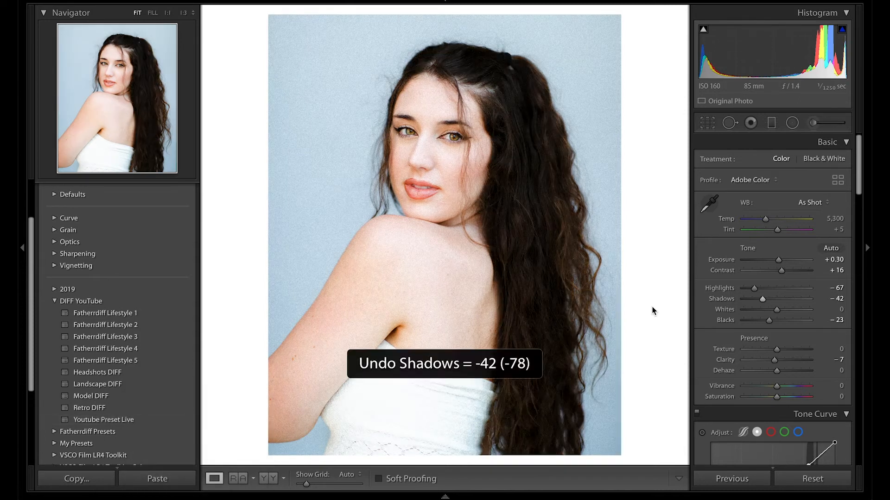
key(super+z)
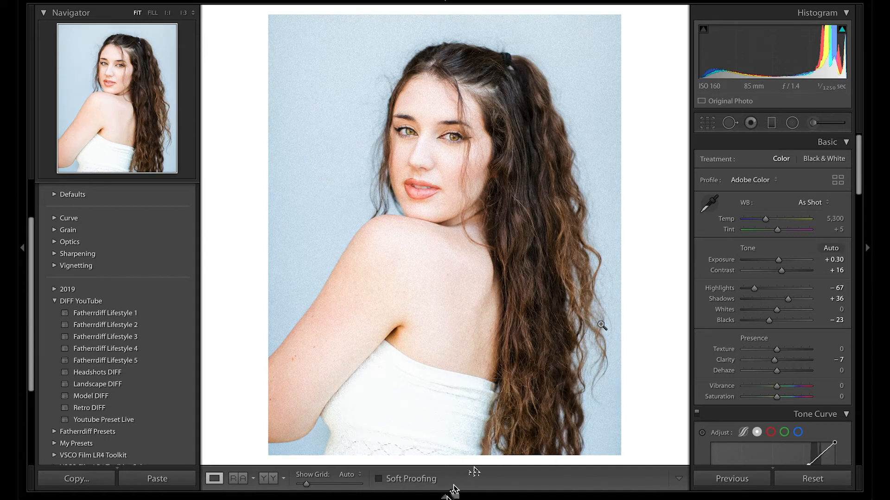
Step: Open the unedited photo of the woman with folded arms against the blue wall and apply Youtube Preset Live
mouse_move(446, 496)
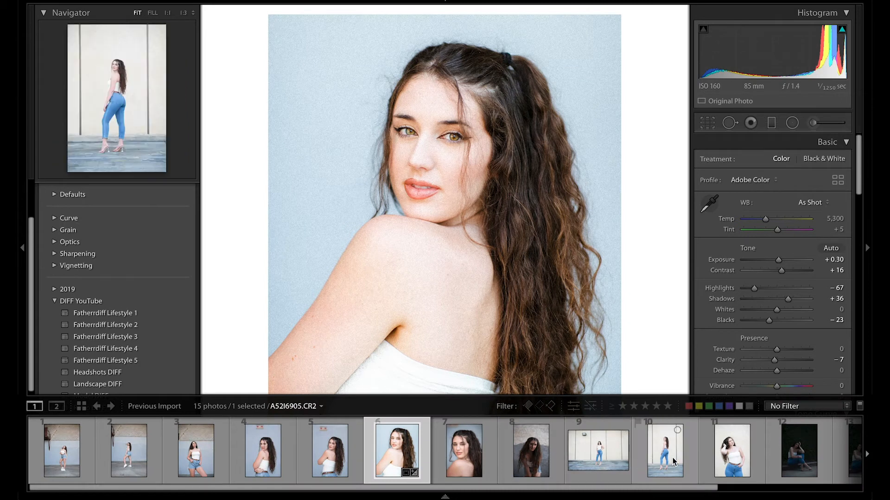
scroll(673, 461, down, 3)
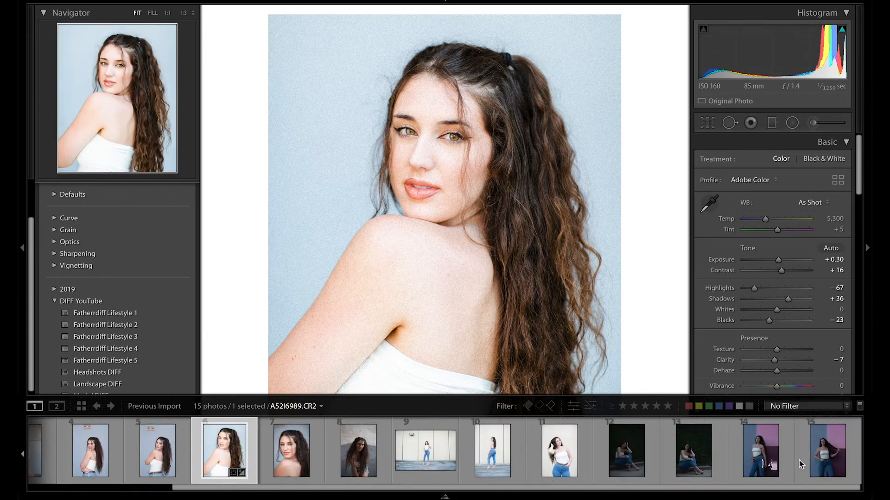
click(425, 450)
click(134, 449)
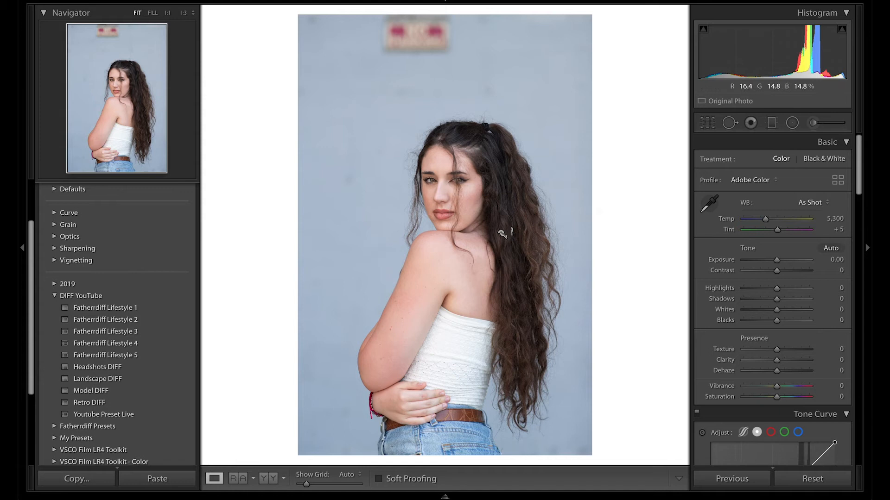
click(138, 416)
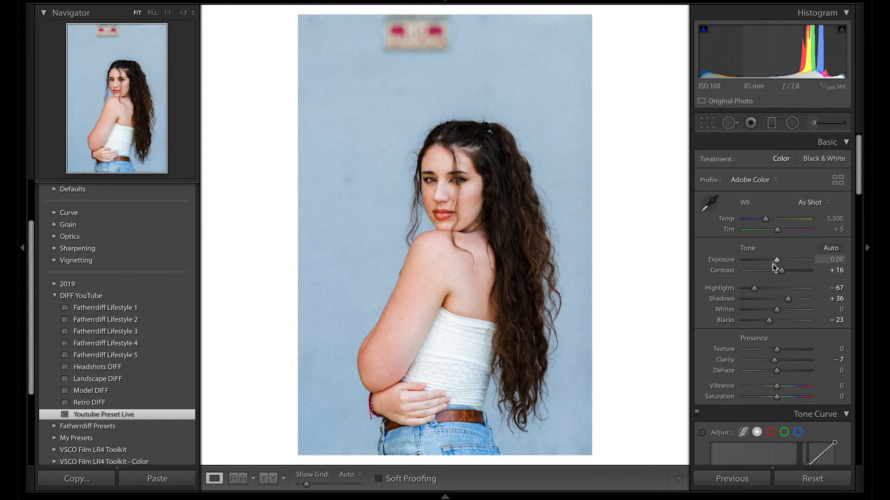
Step: Set Exposure to +0.60 and crop the photo to 4 x 5 / 8 x 10, slightly tightened around the woman and excluding the sign above her
drag(777, 260, 780, 260)
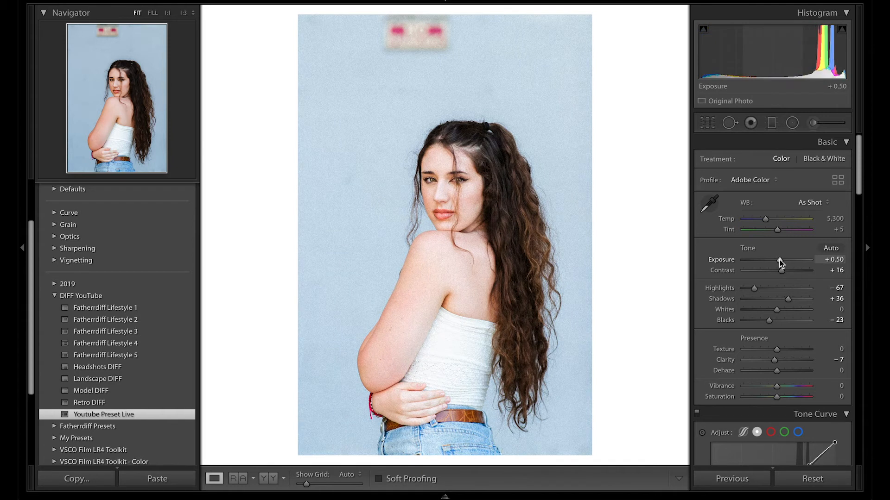
drag(779, 259, 780, 260)
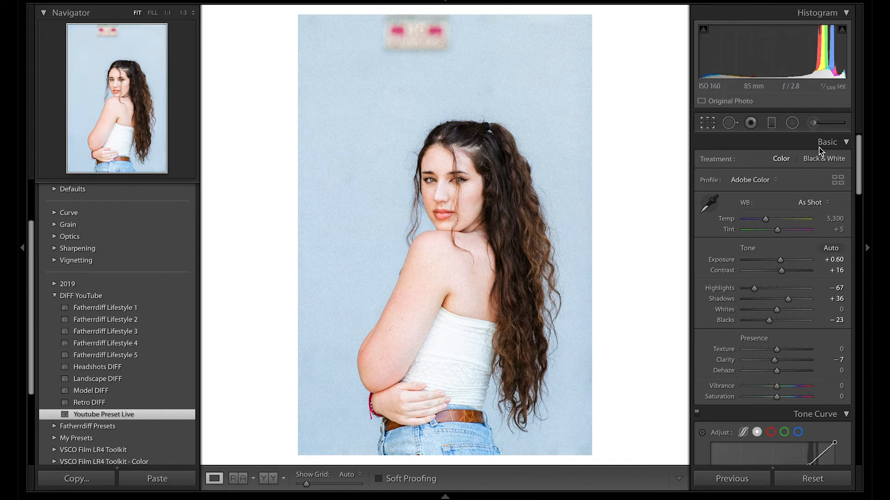
key(r)
click(819, 164)
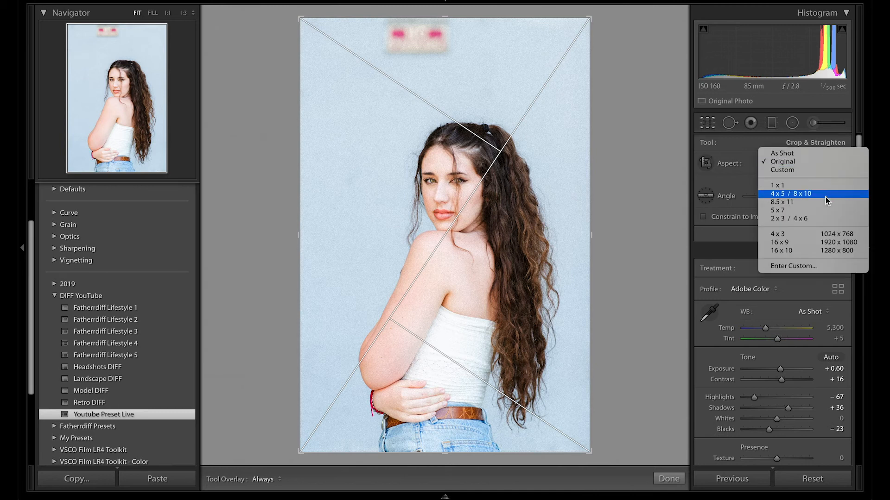
click(826, 201)
drag(473, 260, 473, 241)
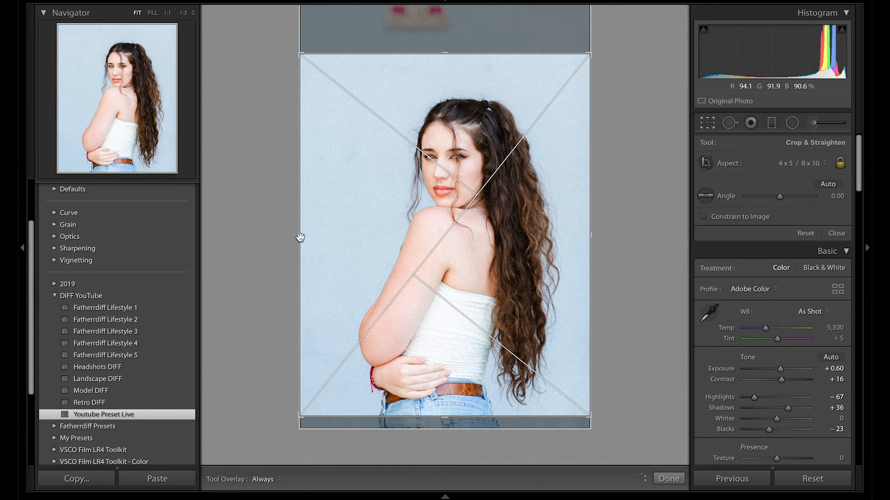
drag(301, 238, 305, 242)
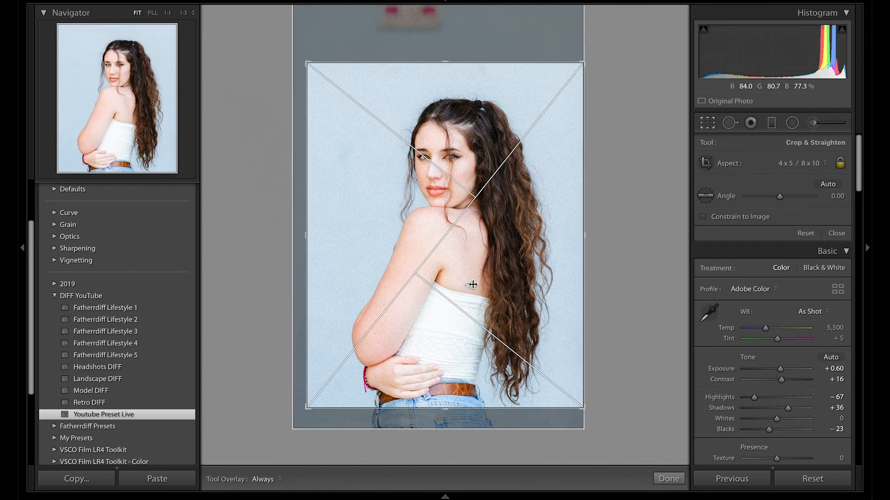
click(669, 479)
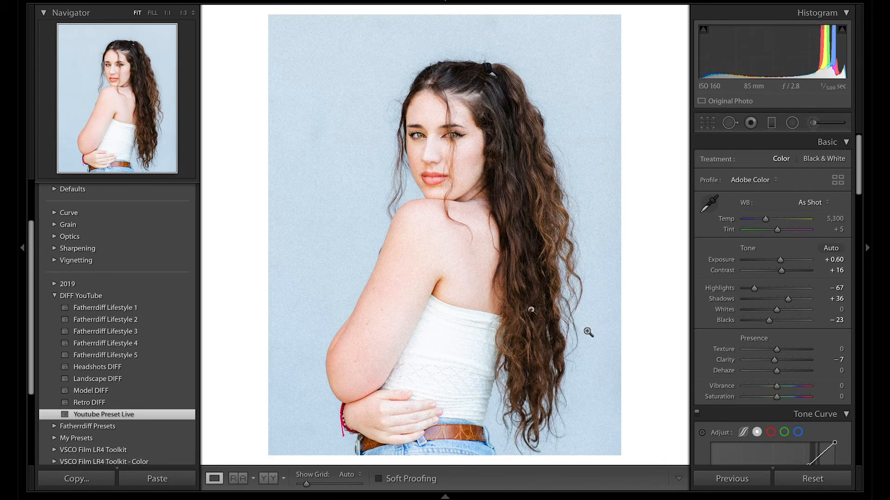
Step: Open the unedited close-up portrait of the woman looking over her shoulder and apply Youtube Preset Live
mouse_move(435, 487)
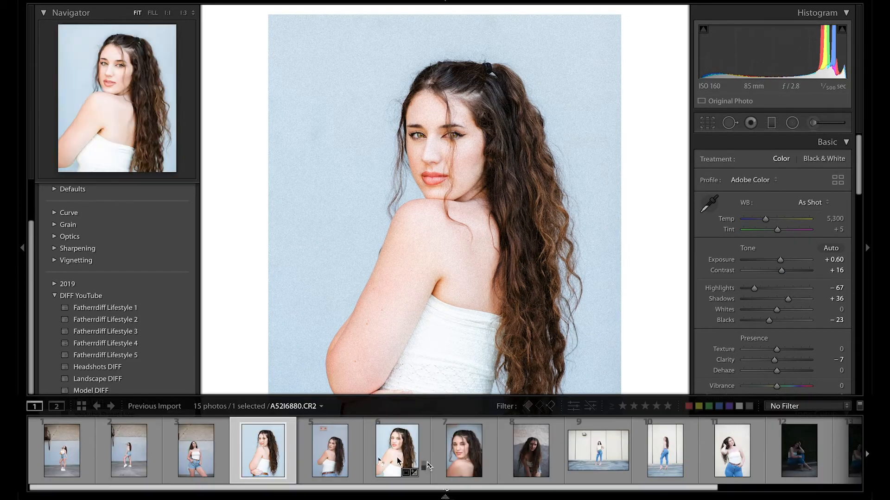
click(457, 461)
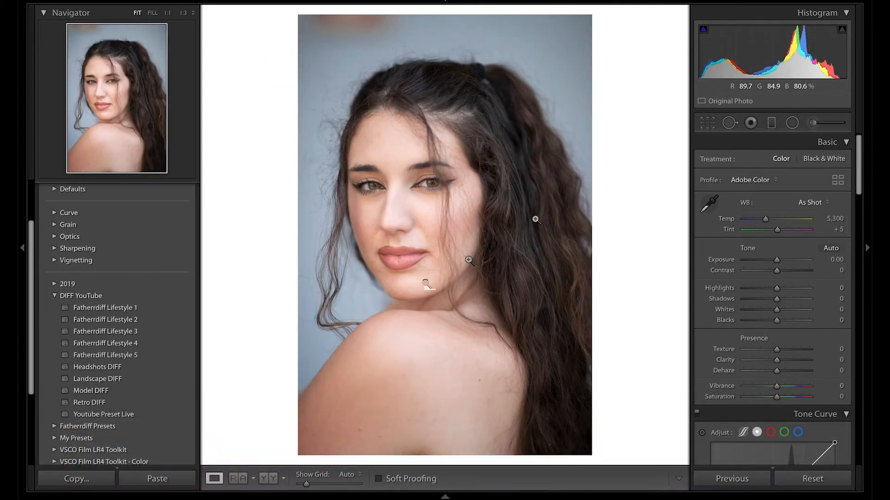
click(152, 414)
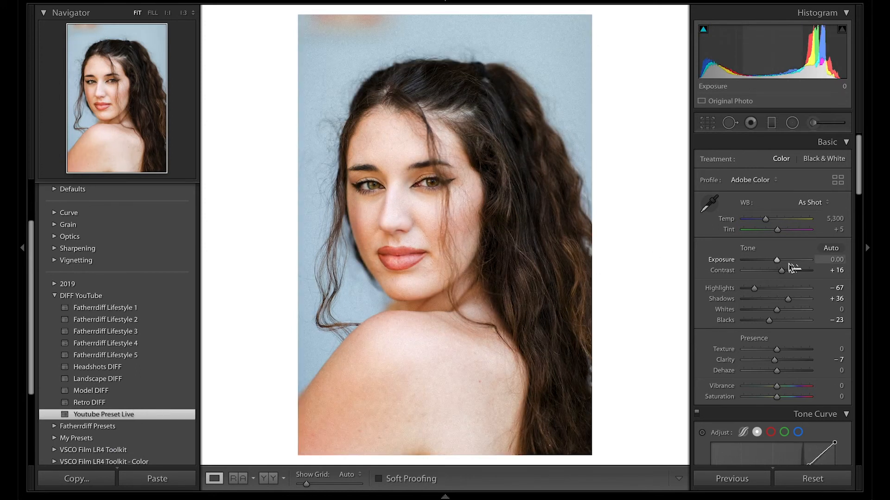
Step: Set the close-up's Exposure to +0.50 and crop it to 4 x 5 / 8 x 10, shifting the frame to leave more space above her head
drag(776, 260, 780, 262)
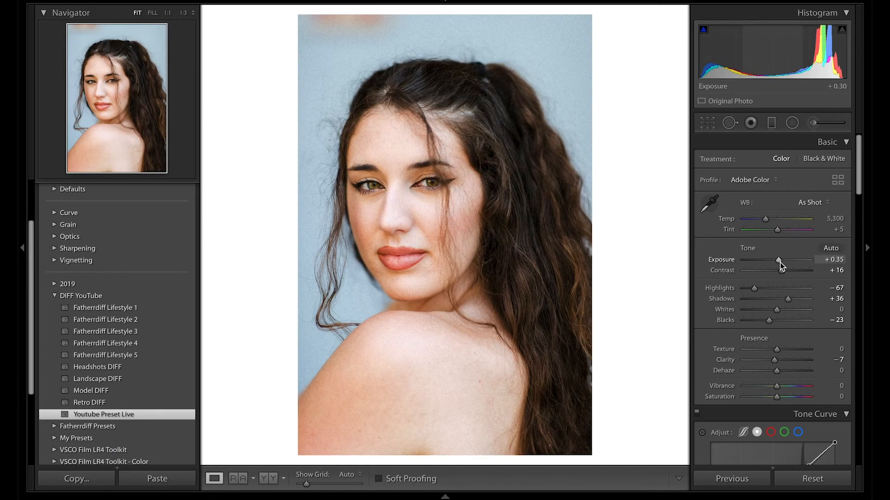
drag(779, 260, 781, 260)
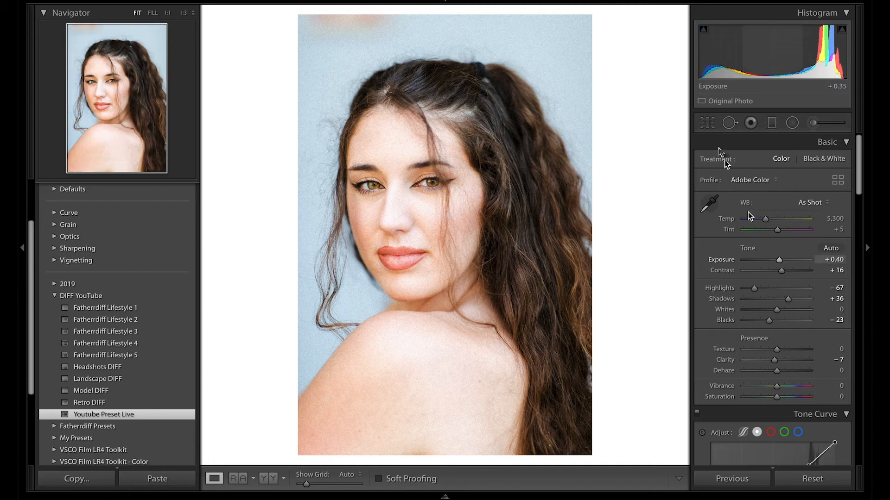
key(r)
click(815, 163)
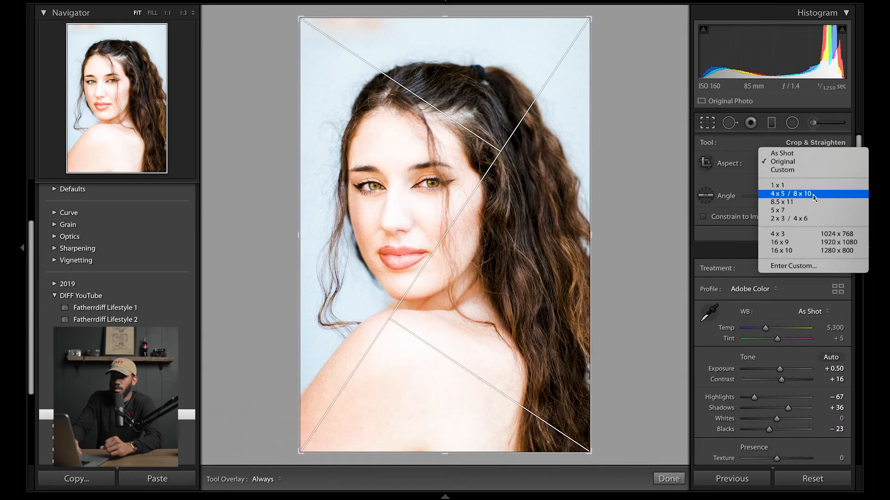
click(791, 193)
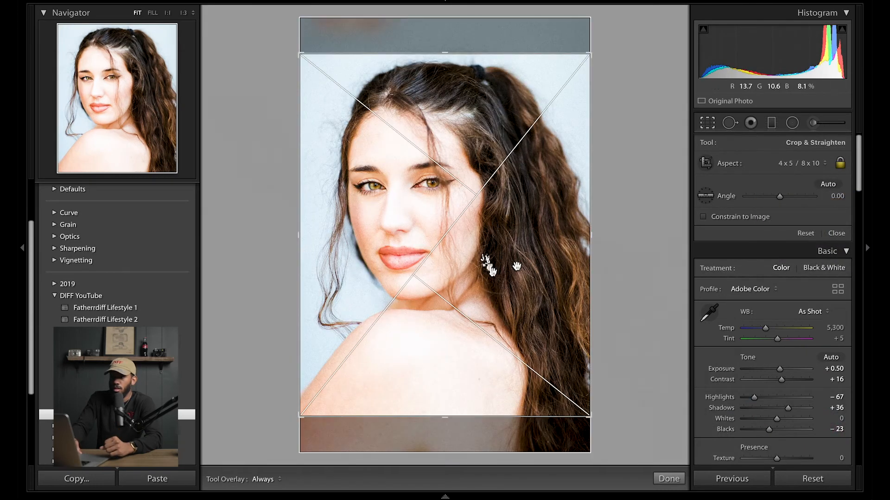
drag(516, 260, 485, 272)
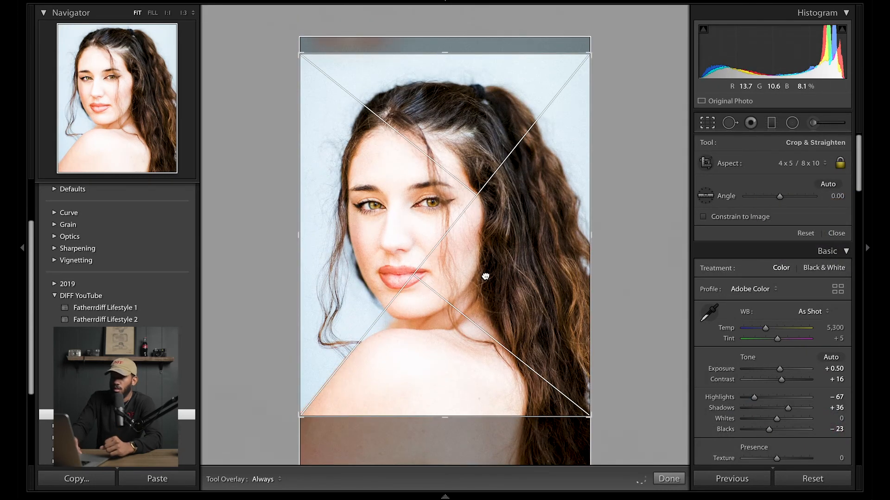
click(668, 479)
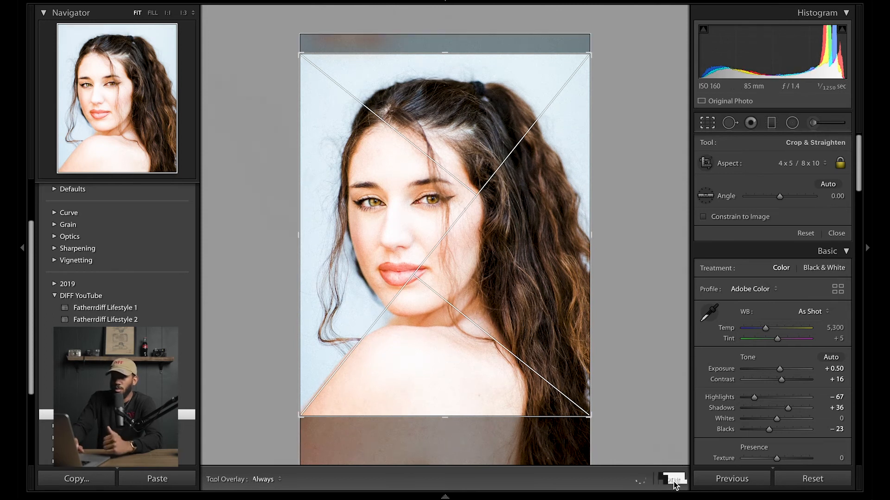